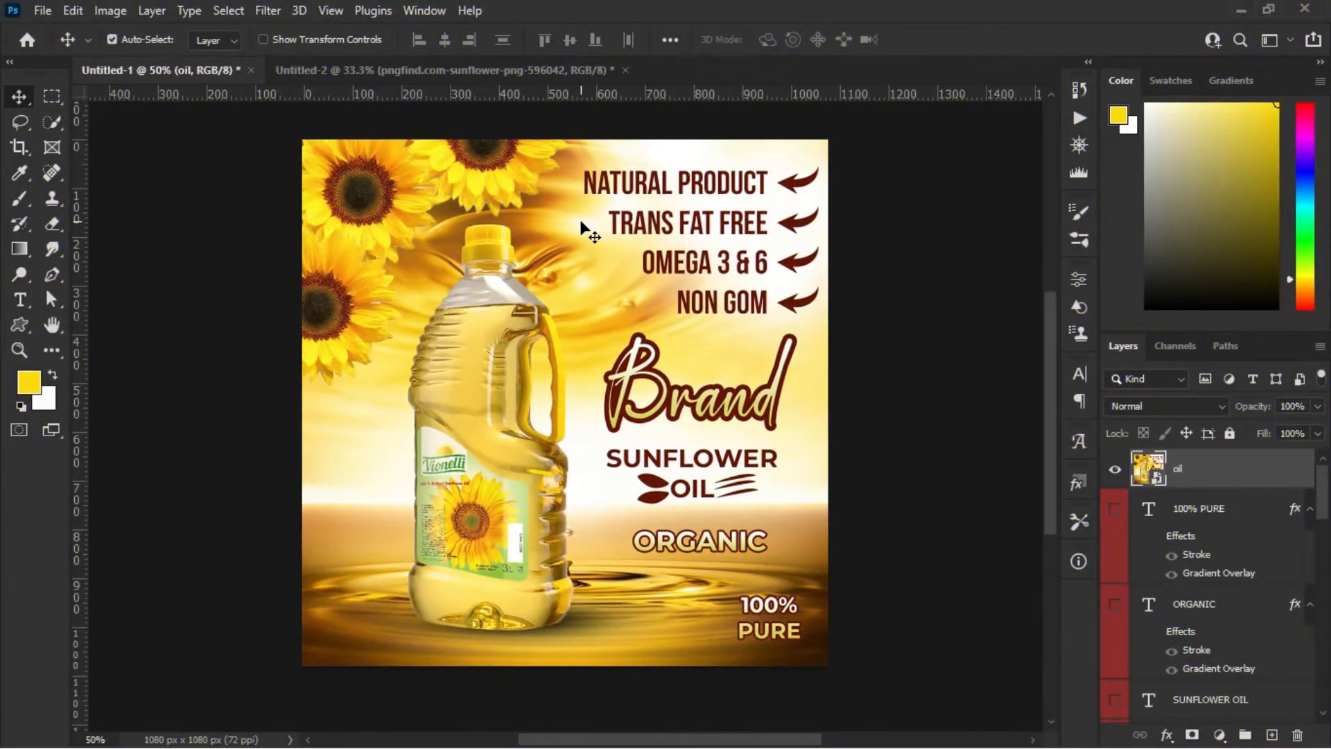
Check the source images in the Untitled-2 document, and hide the finished oil layer in Untitled-1.
{"action": "left_click", "coordinate": [469, 70]}
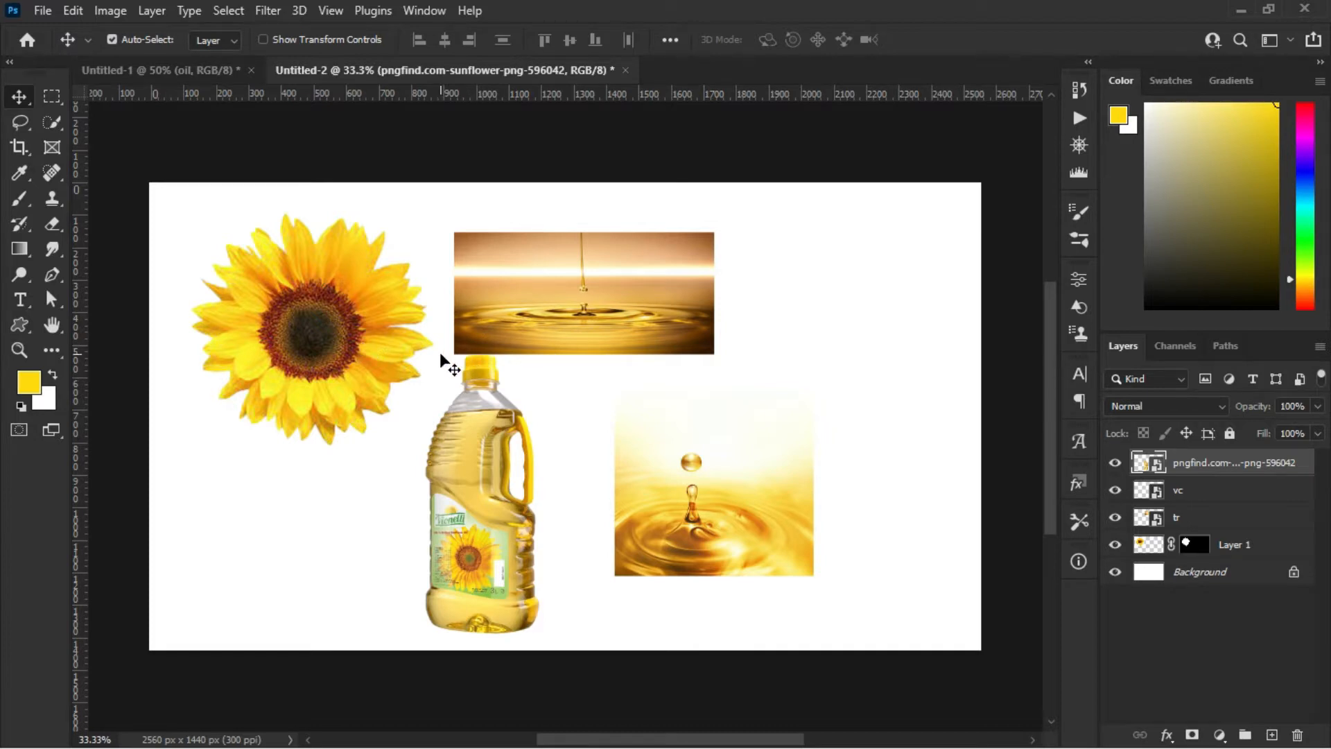
{"action": "left_click", "coordinate": [186, 72]}
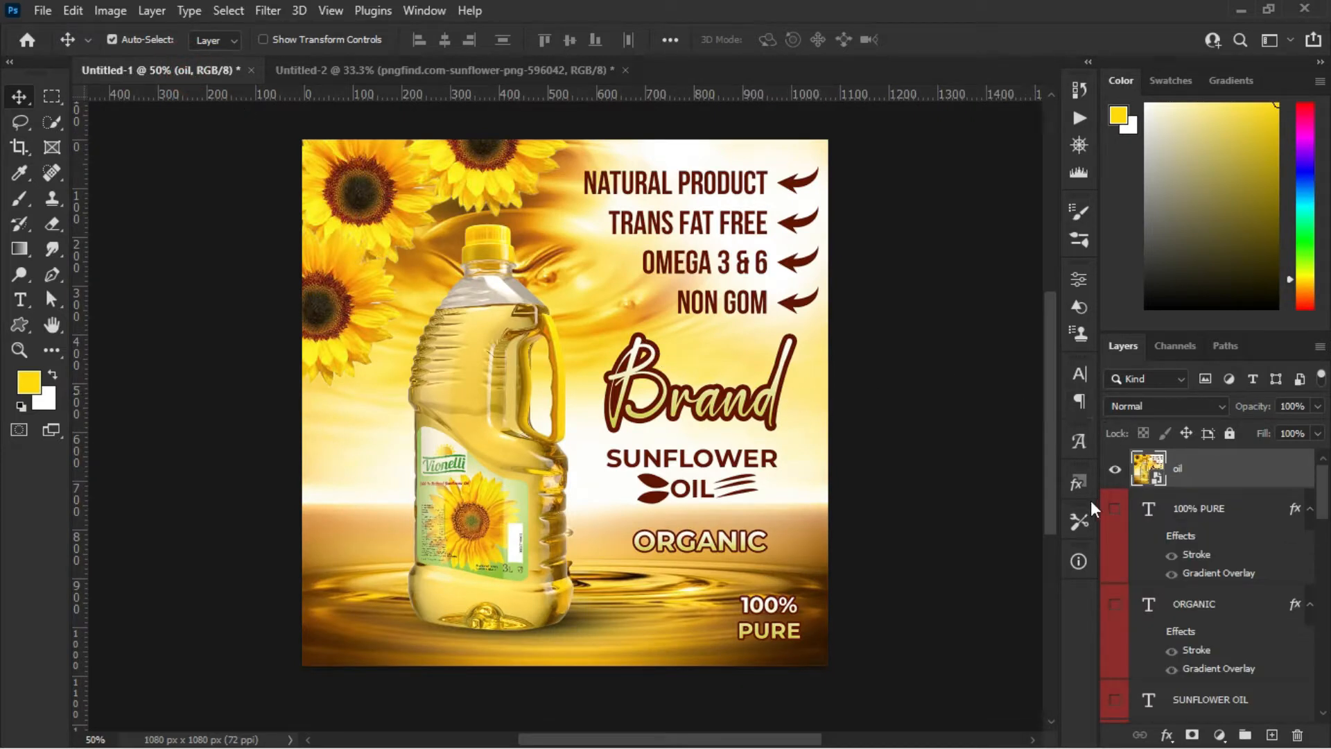
{"action": "left_click", "coordinate": [1118, 475]}
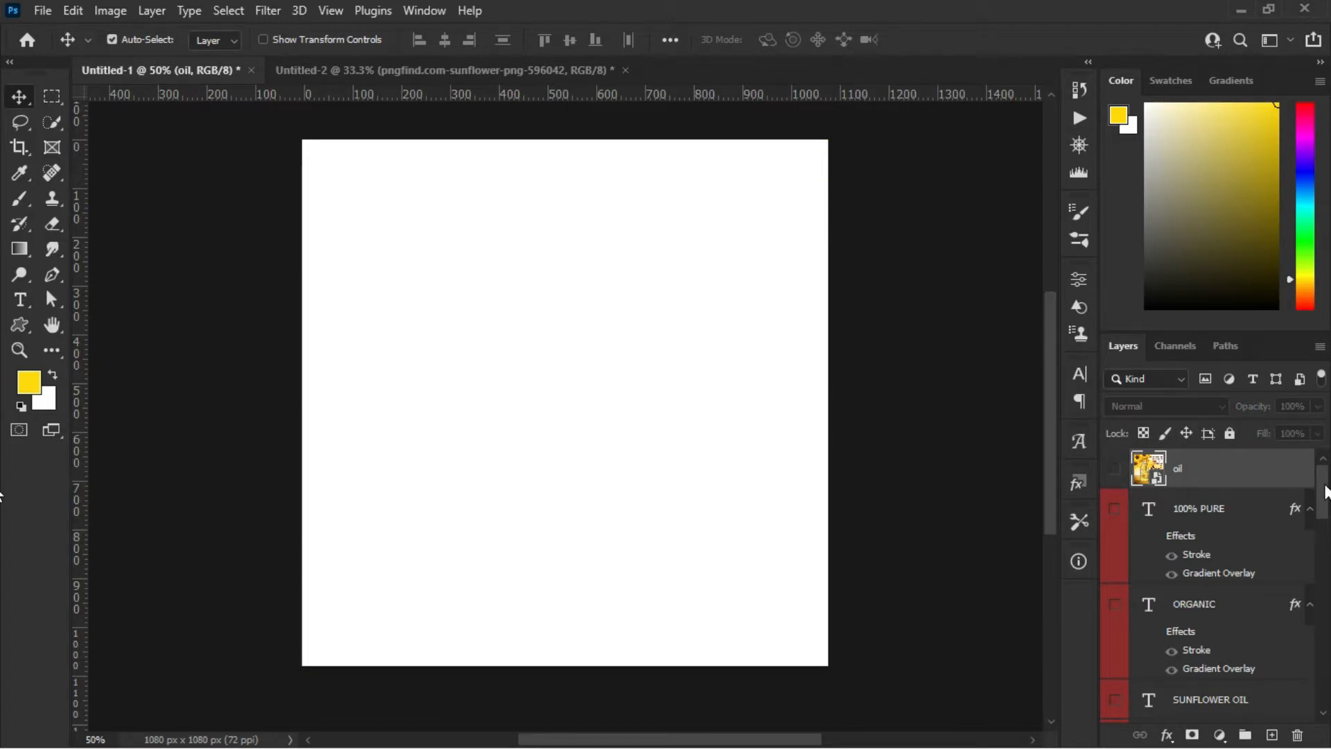
Show the yellow Color Fill 1 layer above the white Layer 0.
{"action": "left_click_drag", "start_coordinate": [1326, 492], "coordinate": [1329, 689]}
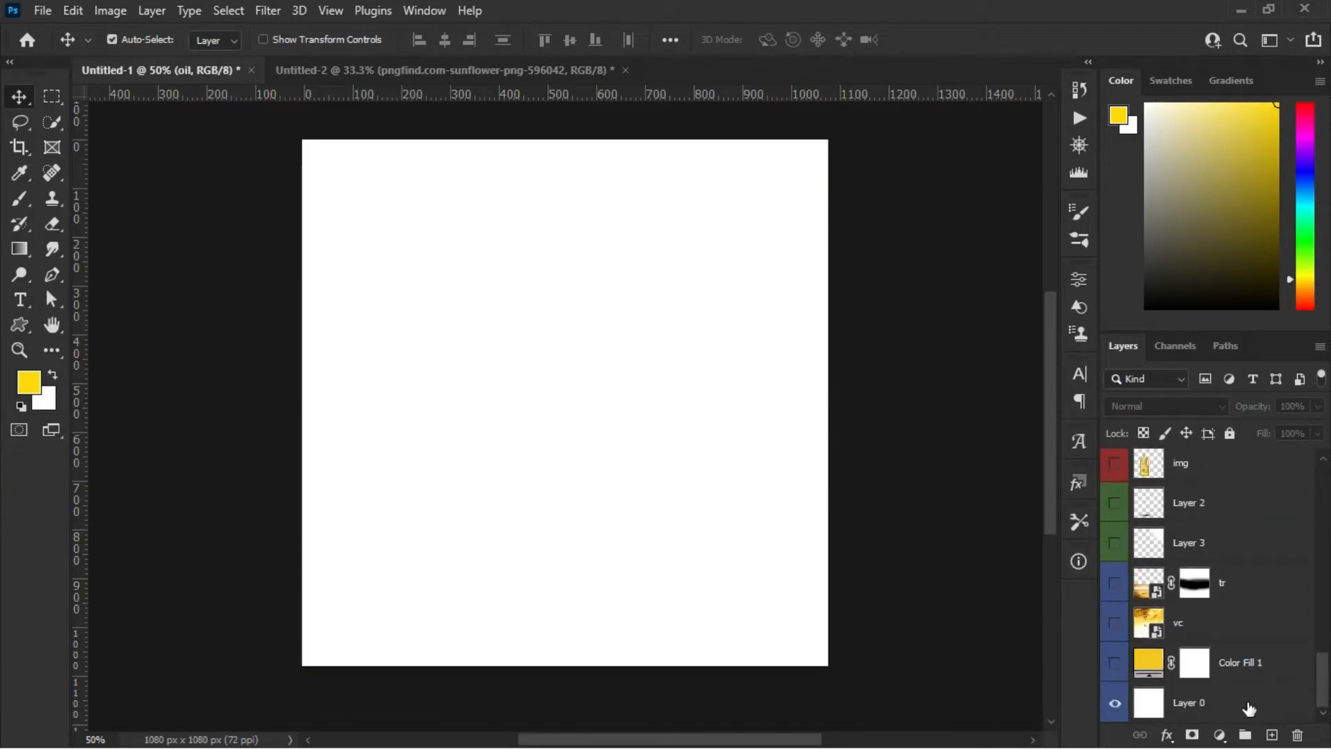
{"action": "left_click", "coordinate": [1240, 707]}
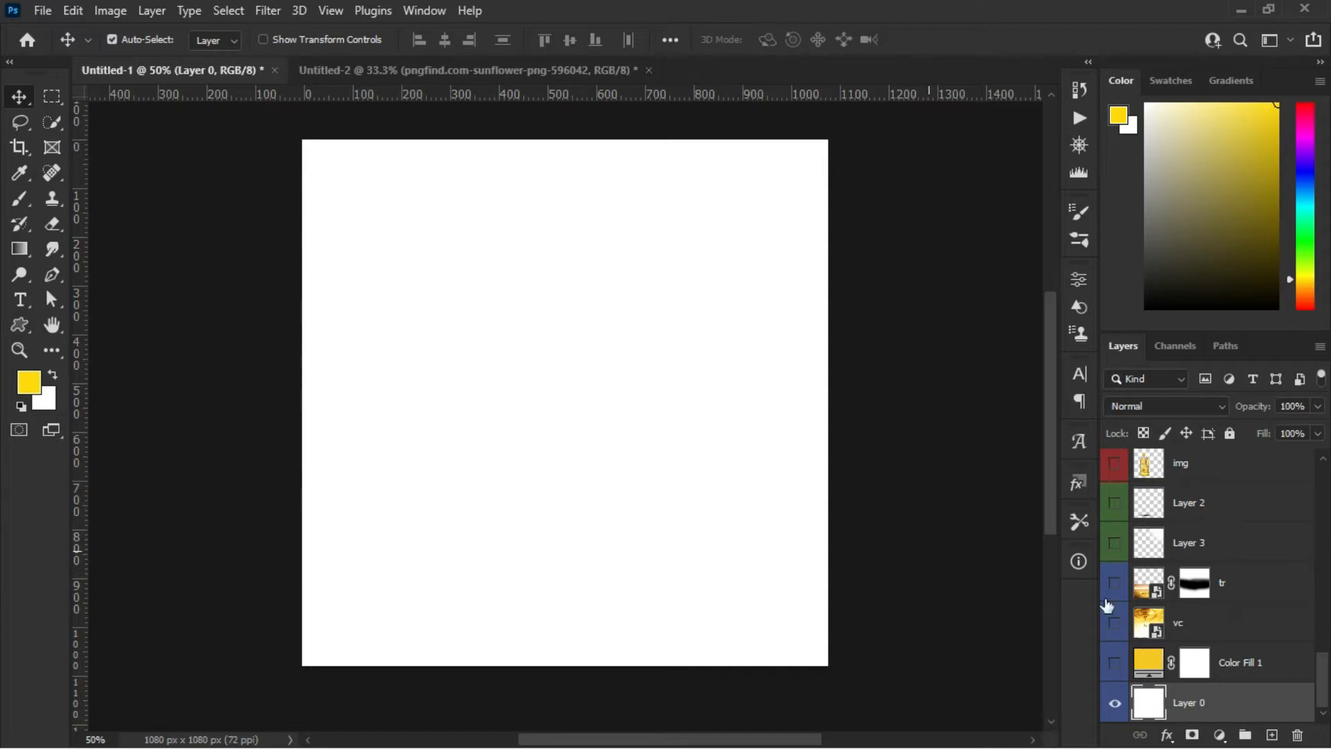
{"action": "left_click", "coordinate": [1234, 665]}
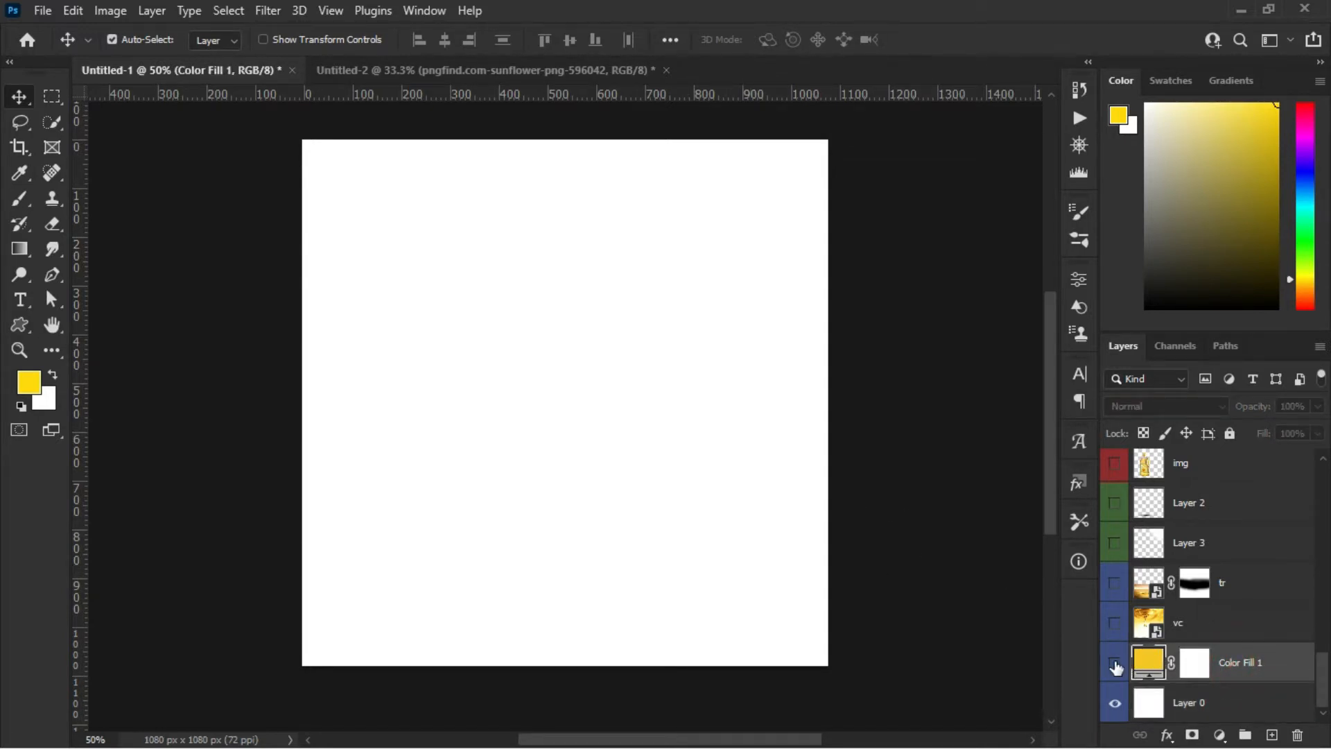
{"action": "left_click", "coordinate": [1115, 666]}
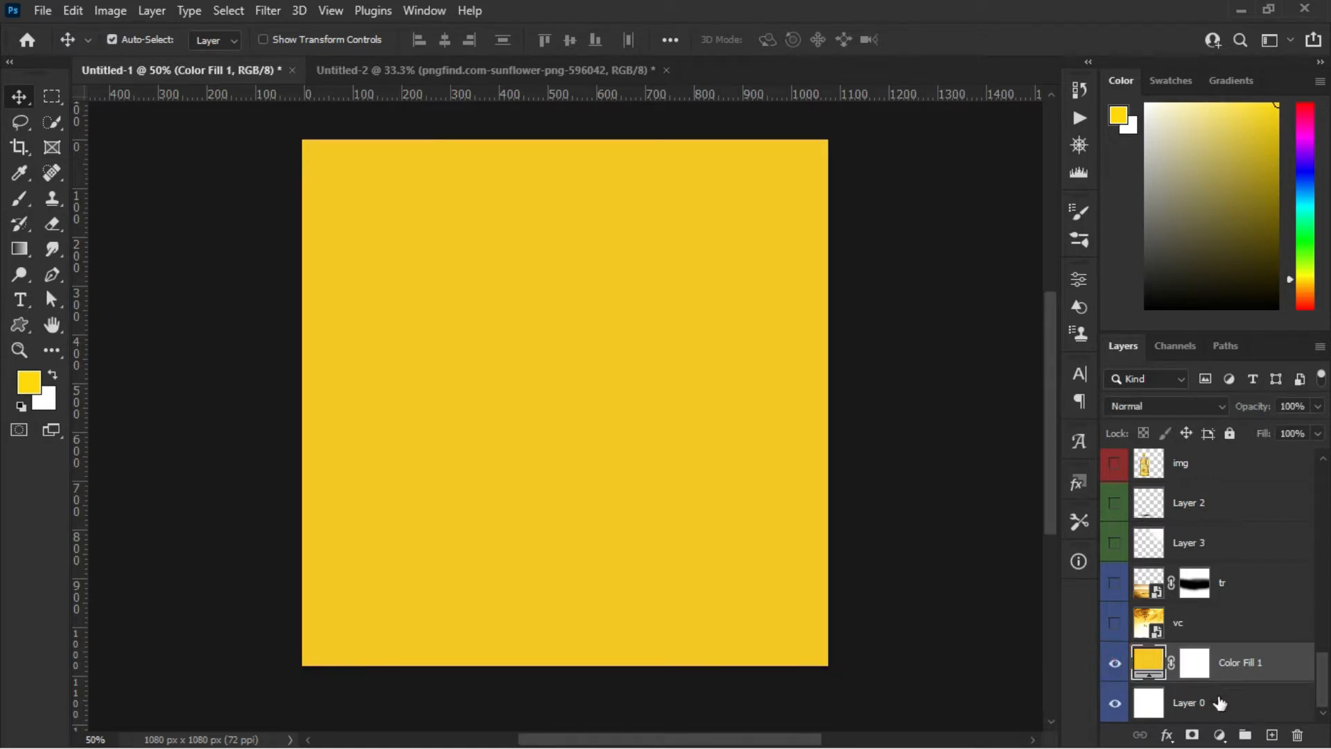
{"action": "left_click", "coordinate": [1221, 733]}
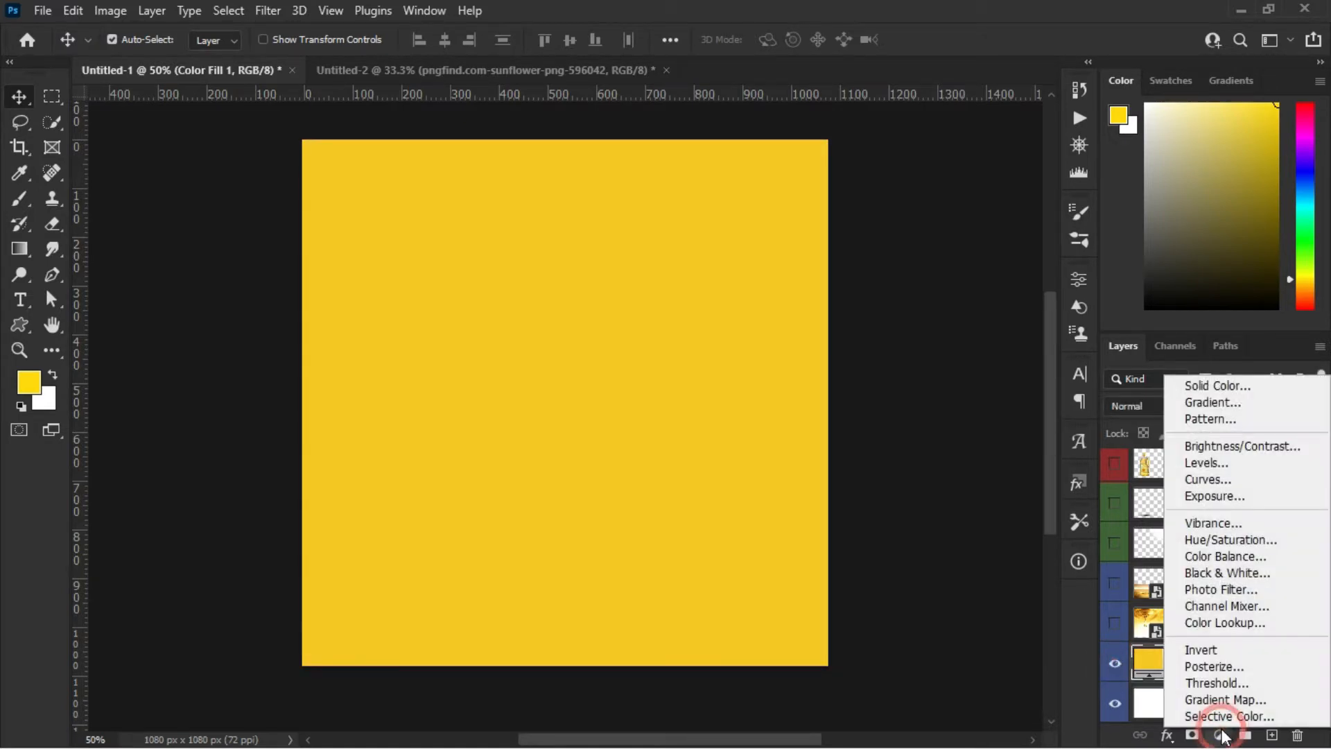
{"action": "left_click", "coordinate": [1217, 384]}
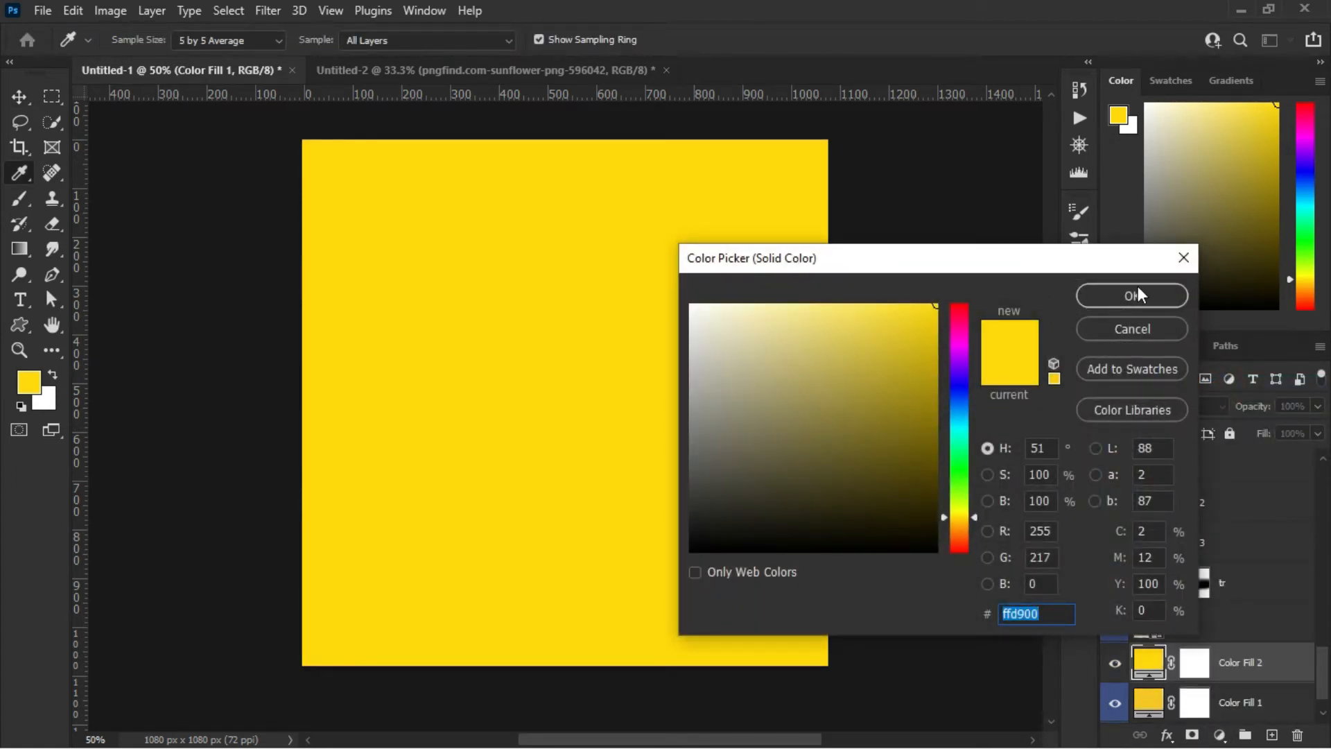
{"action": "left_click", "coordinate": [1142, 331]}
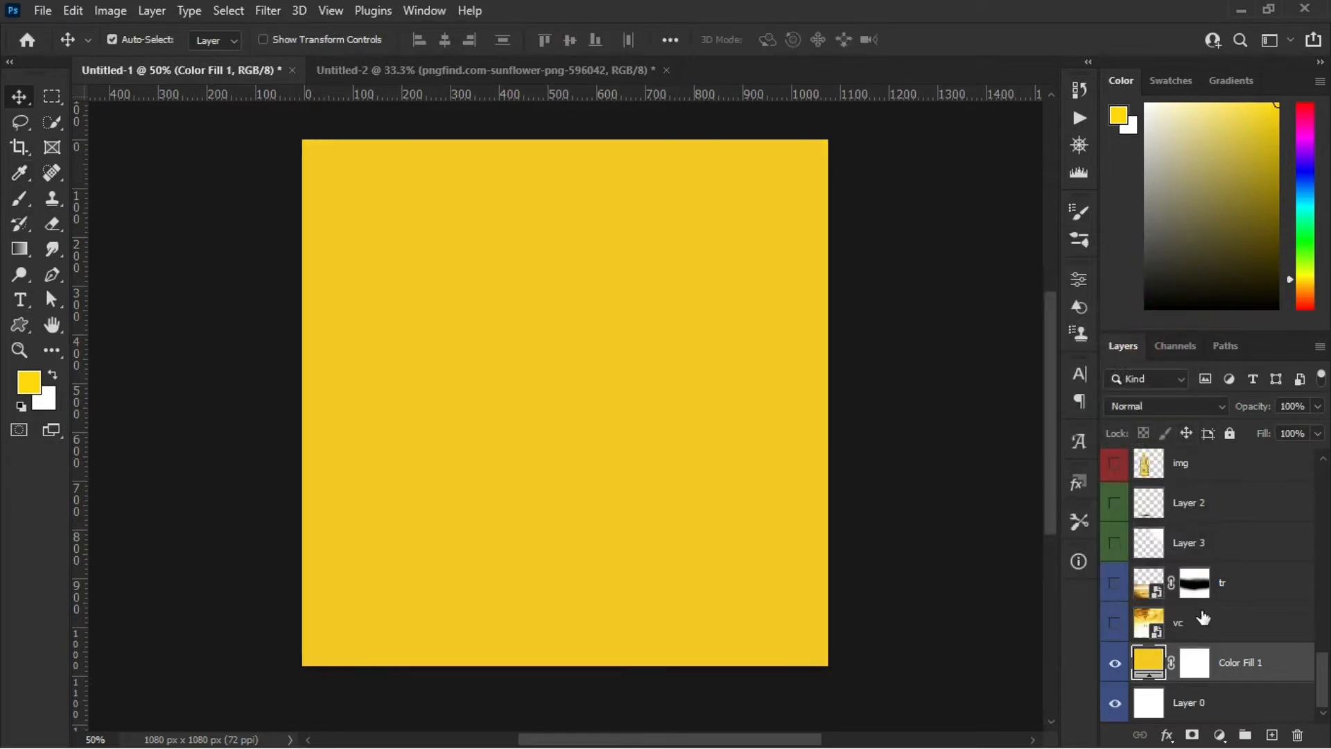
Show the masked tr layer with the oil ripple image over the yellow fill.
{"action": "left_click", "coordinate": [1195, 631]}
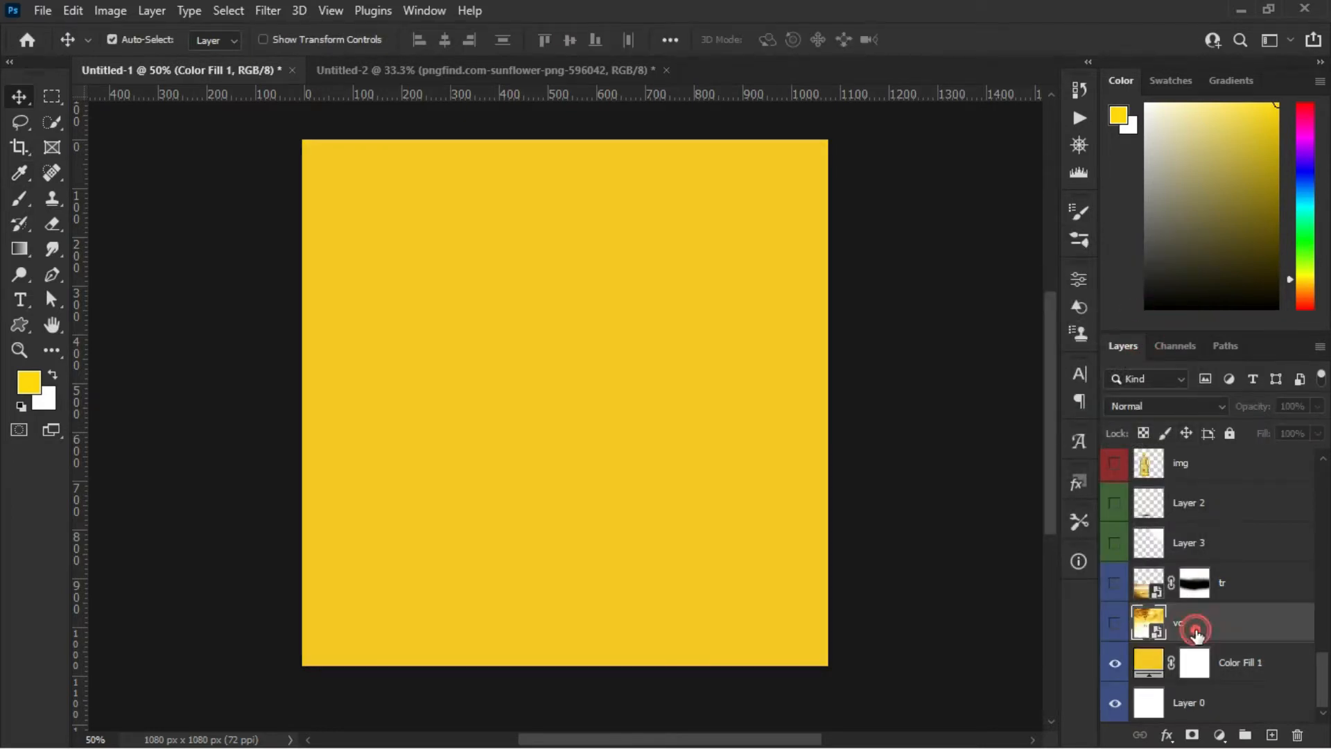
{"action": "left_click", "coordinate": [1114, 586]}
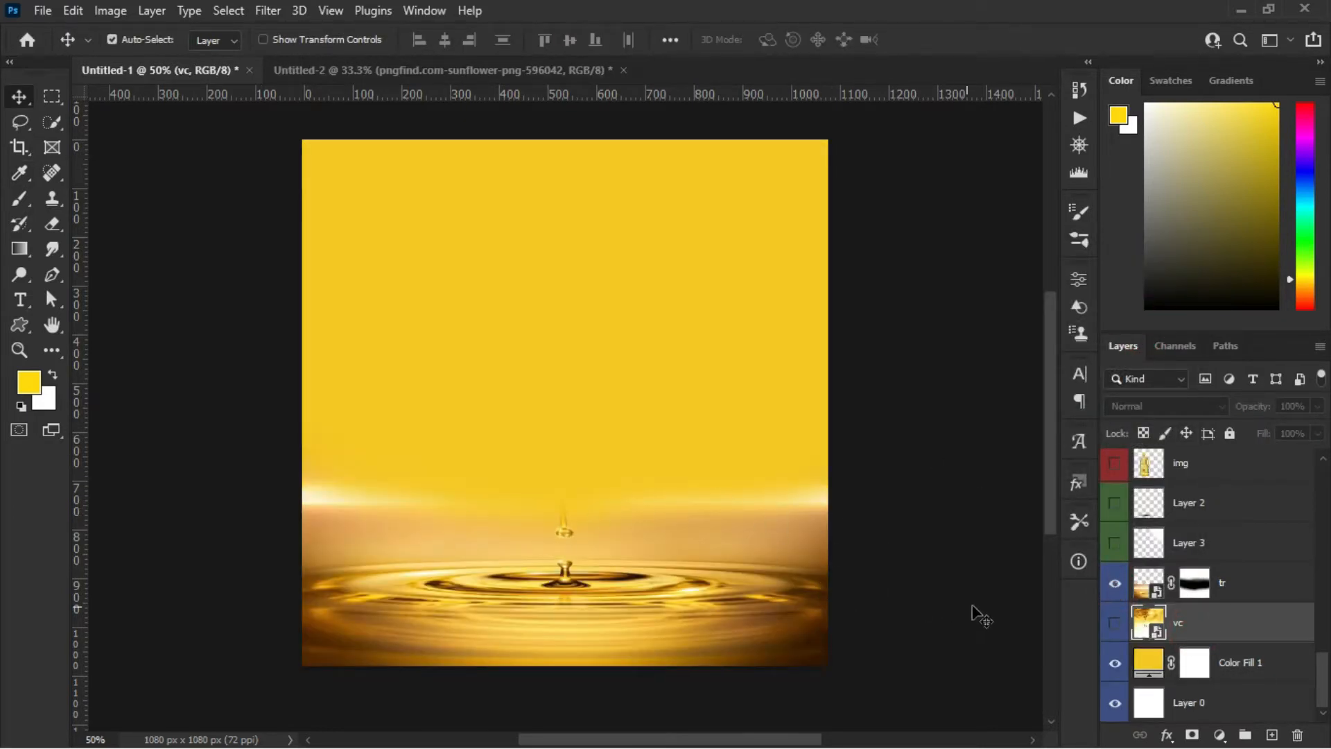
Try painting black with a size 500 soft brush on the tr layer's mask, over both ends of the horizon's white glow.
{"action": "left_click", "coordinate": [1194, 584]}
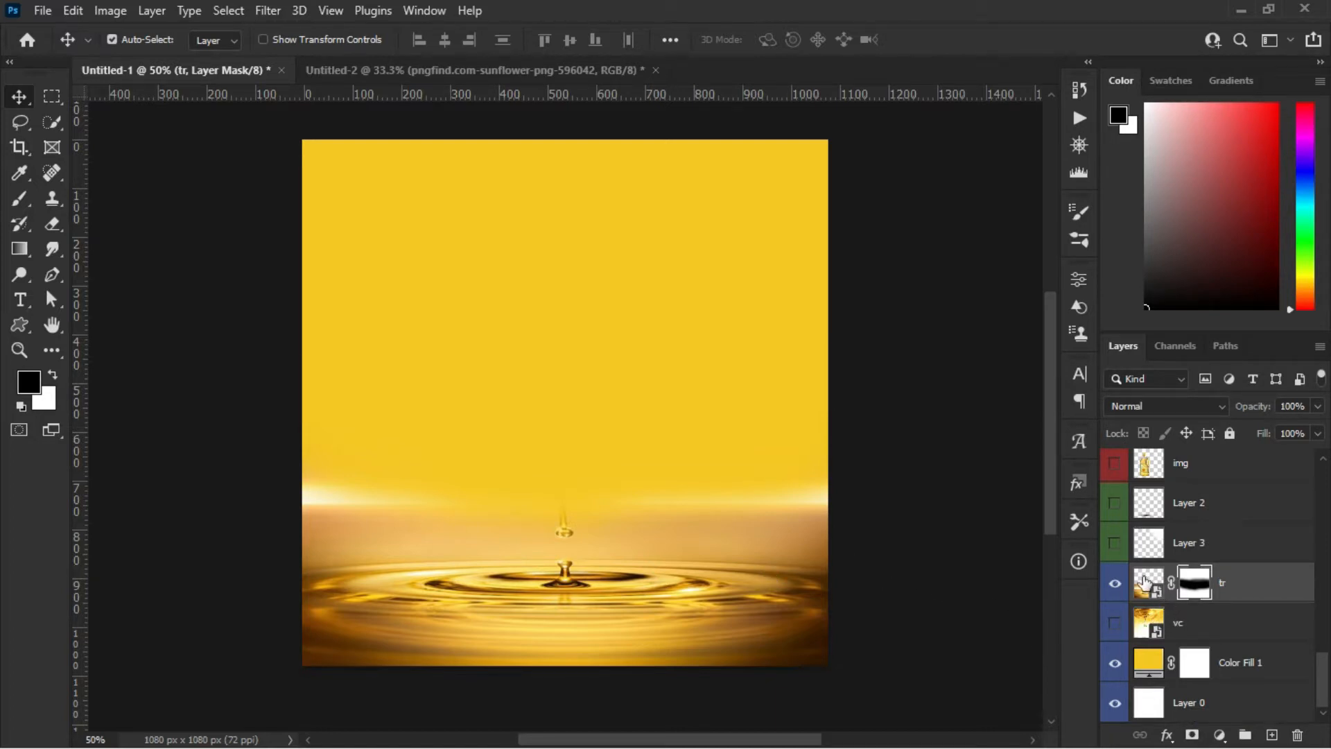
{"action": "key", "text": "b"}
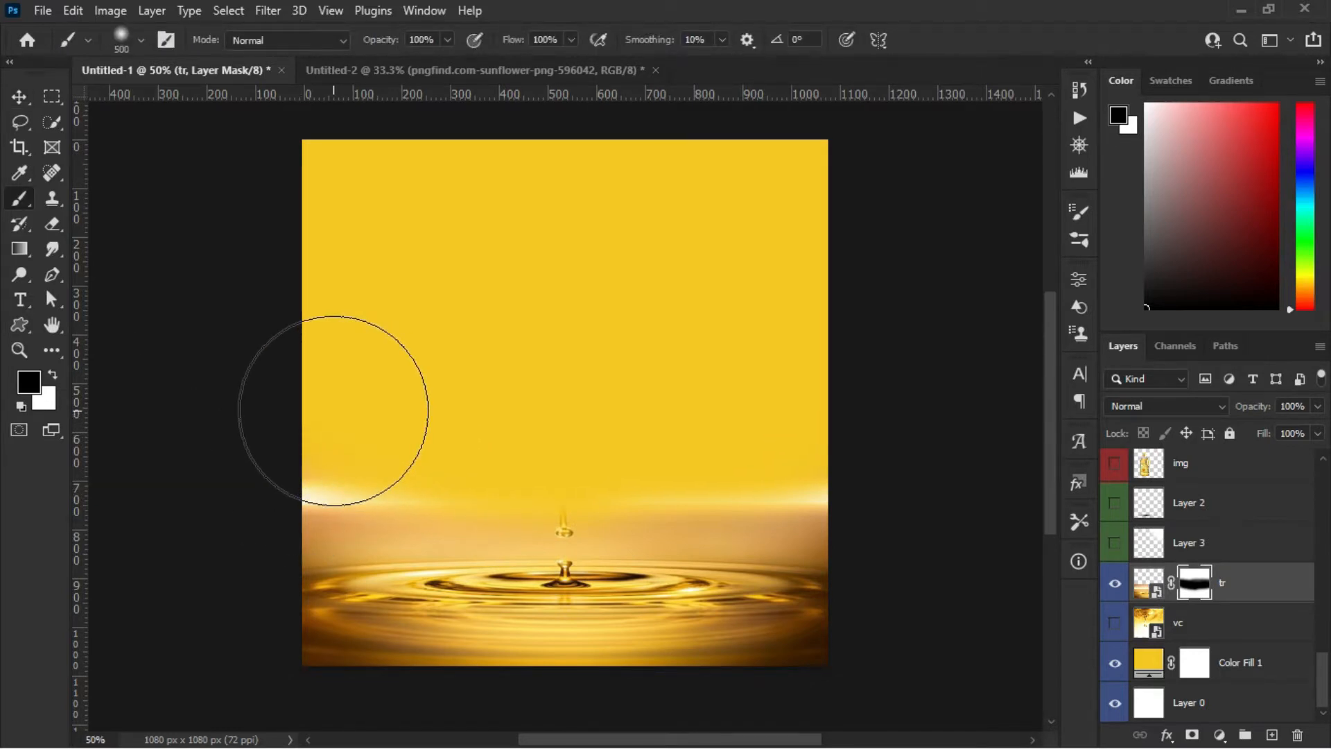
{"action": "left_click", "coordinate": [333, 411]}
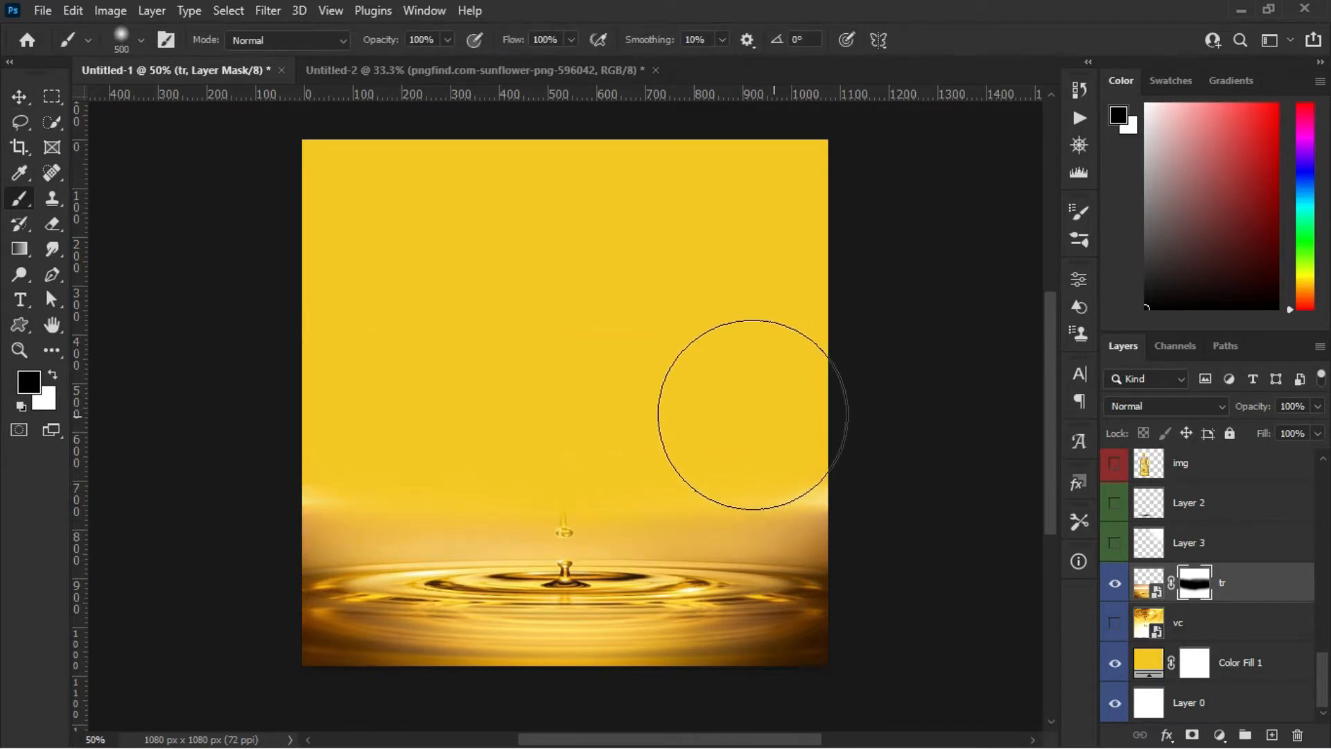
{"action": "mouse_move", "coordinate": [766, 428]}
{"action": "left_mouse_down"}
{"action": "mouse_move", "coordinate": [665, 413]}
{"action": "mouse_move", "coordinate": [413, 413]}
{"action": "mouse_move", "coordinate": [765, 452]}
{"action": "left_mouse_up"}
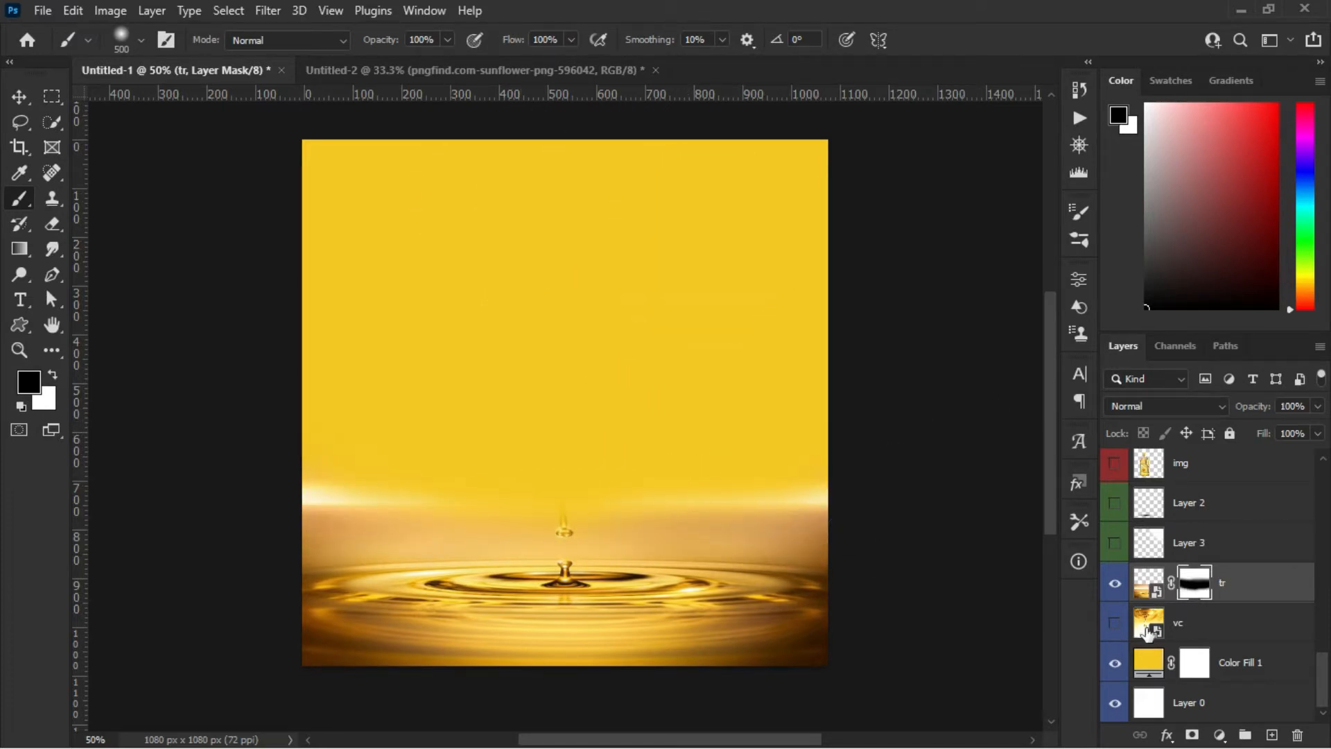
Show the vc oil drop image layer and the white glow on Layer 3.
{"action": "left_click", "coordinate": [1112, 626]}
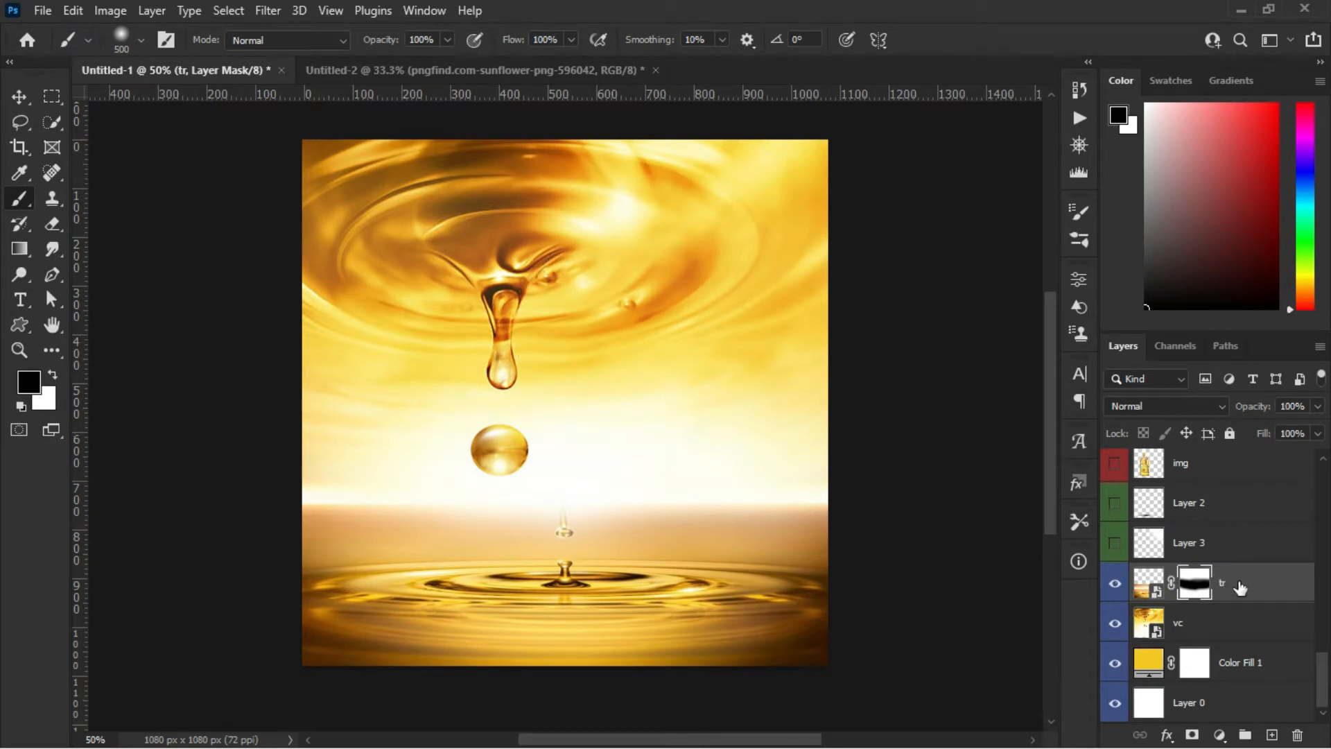
{"action": "left_click", "coordinate": [1237, 548]}
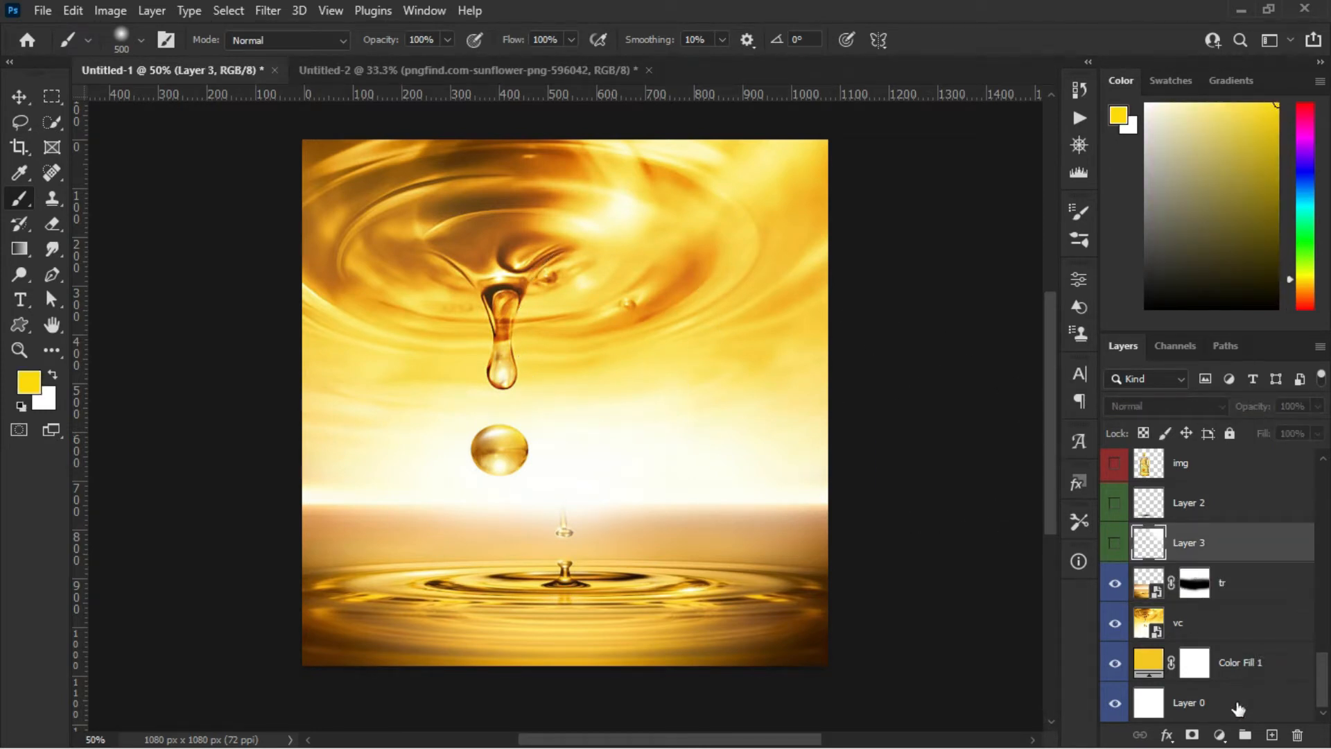
{"action": "left_click", "coordinate": [1113, 543]}
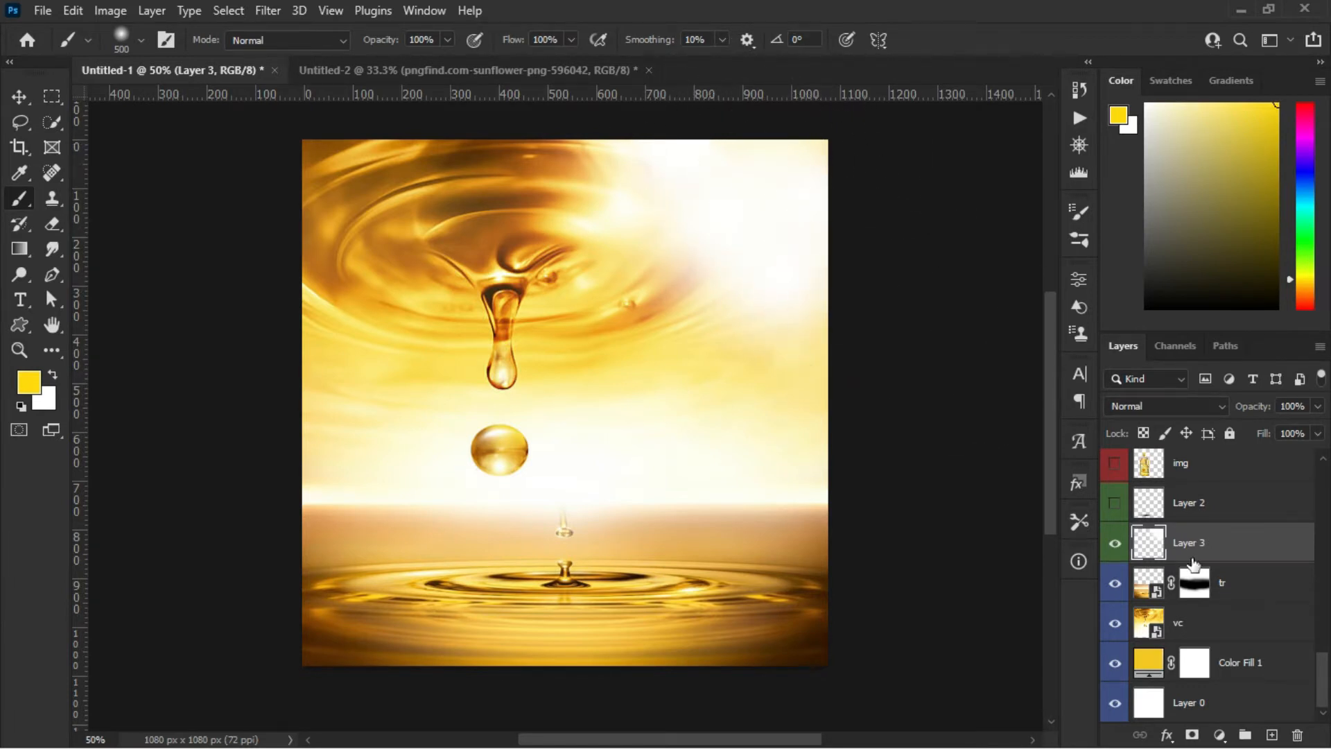
Show the oil bottle layer img and its shadow on Layer 2.
{"action": "left_click", "coordinate": [1156, 509]}
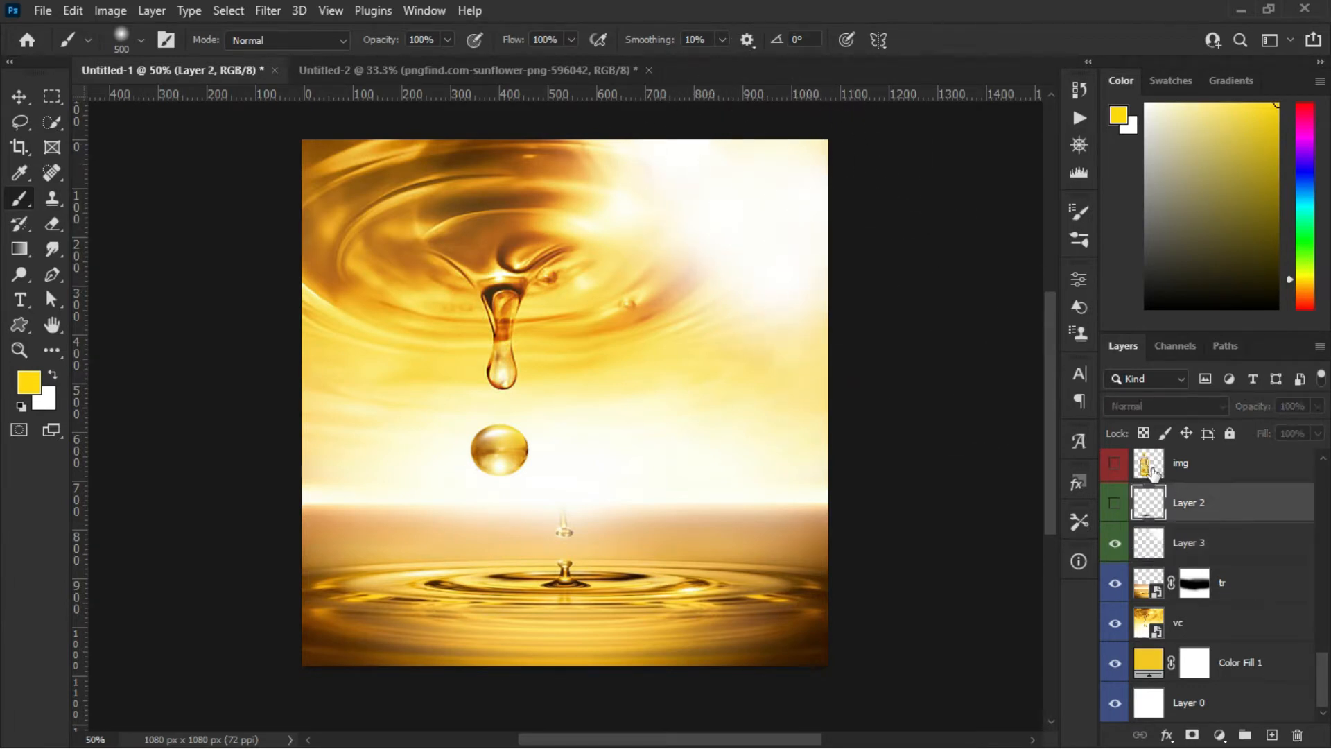
{"action": "left_click", "coordinate": [1153, 473]}
{"action": "left_click", "coordinate": [1114, 467]}
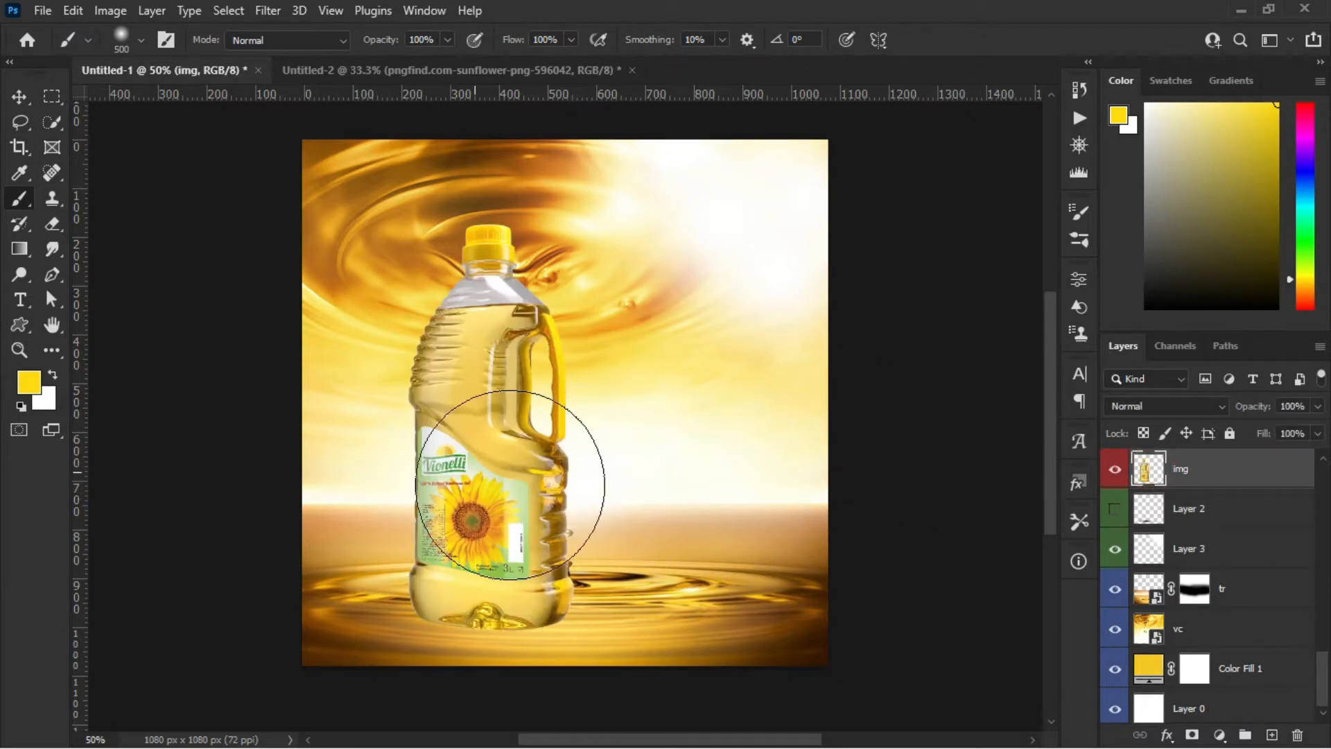
{"action": "left_click", "coordinate": [1115, 510]}
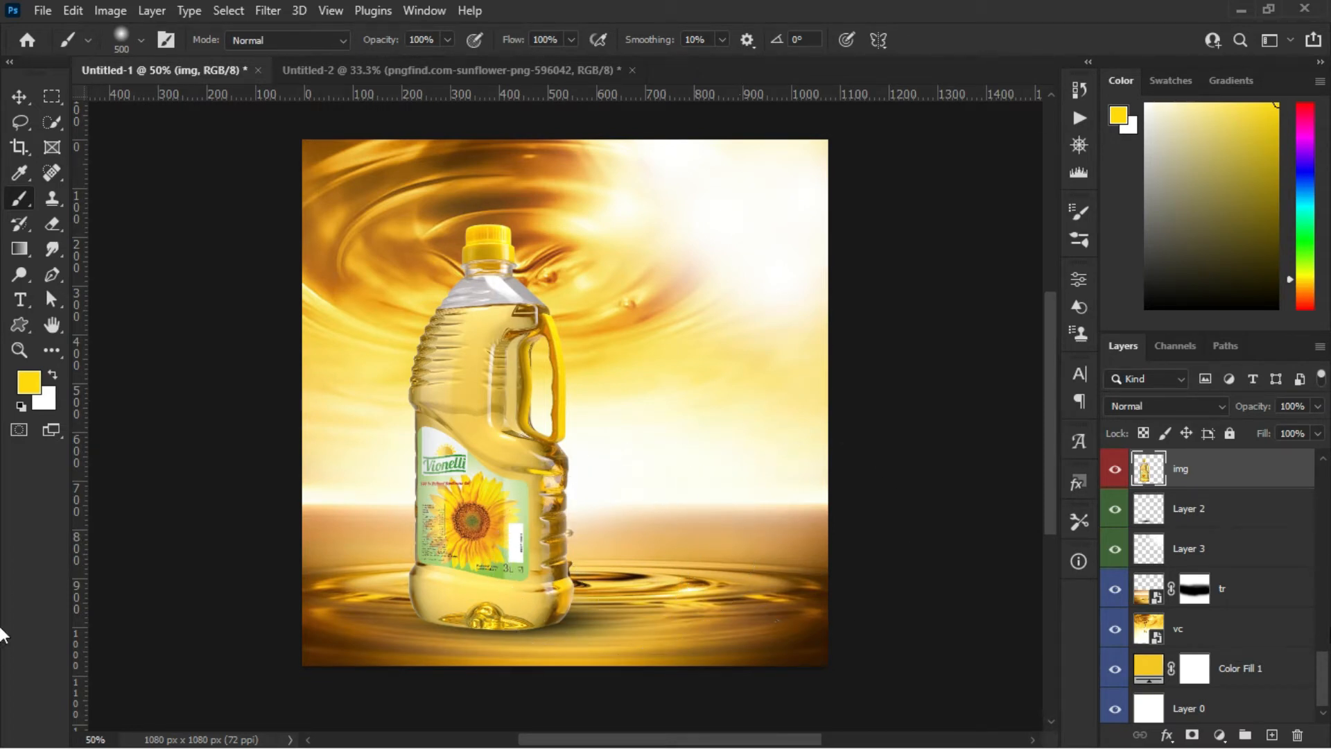
Show the three sunflower layers fl1, fl 2 and fl 3.
{"action": "left_click_drag", "start_coordinate": [1323, 693], "coordinate": [1323, 660]}
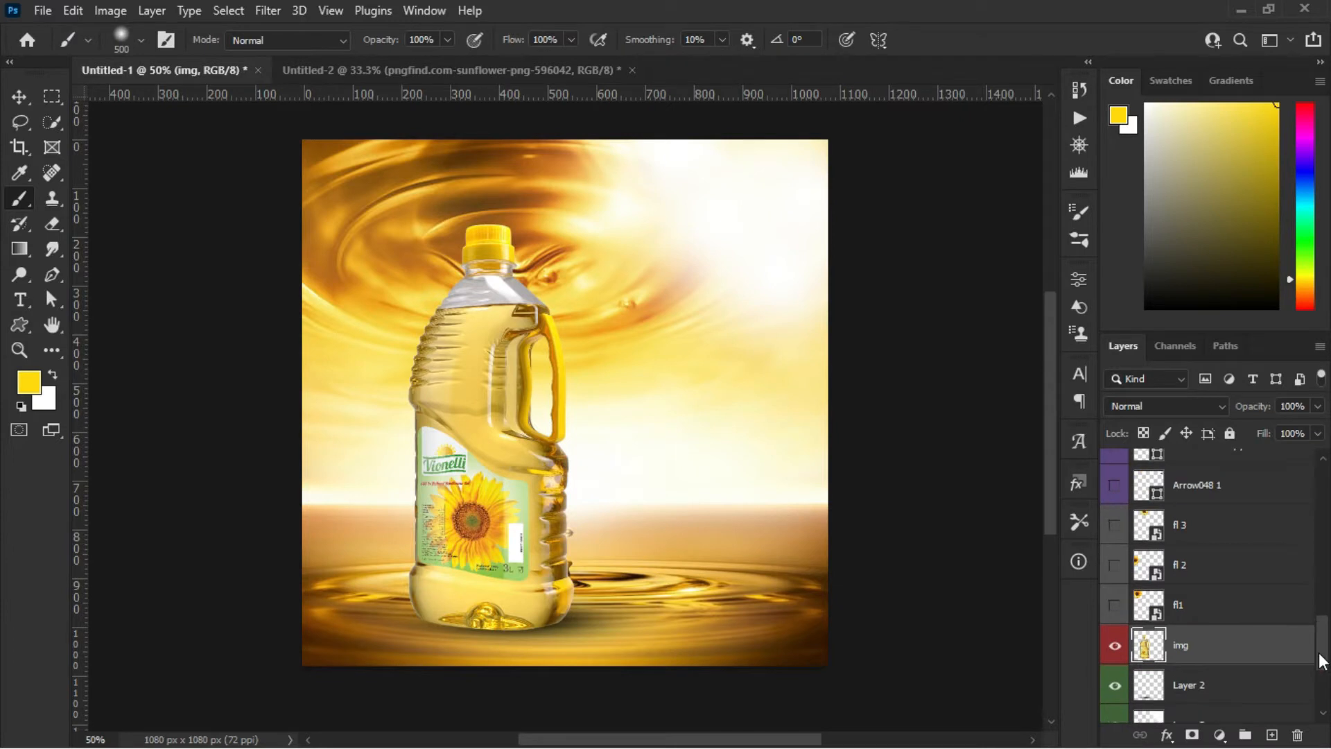
{"action": "left_click", "coordinate": [1198, 615]}
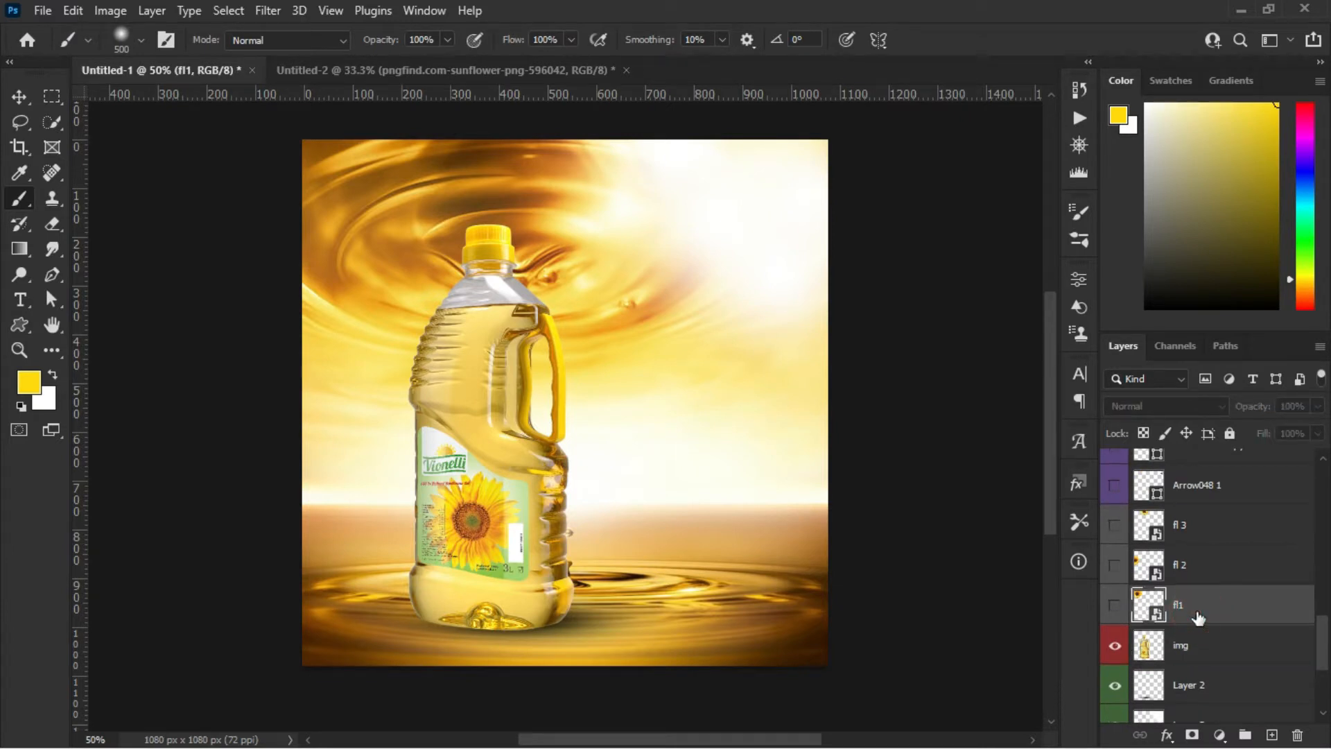
{"action": "left_click", "coordinate": [1113, 608]}
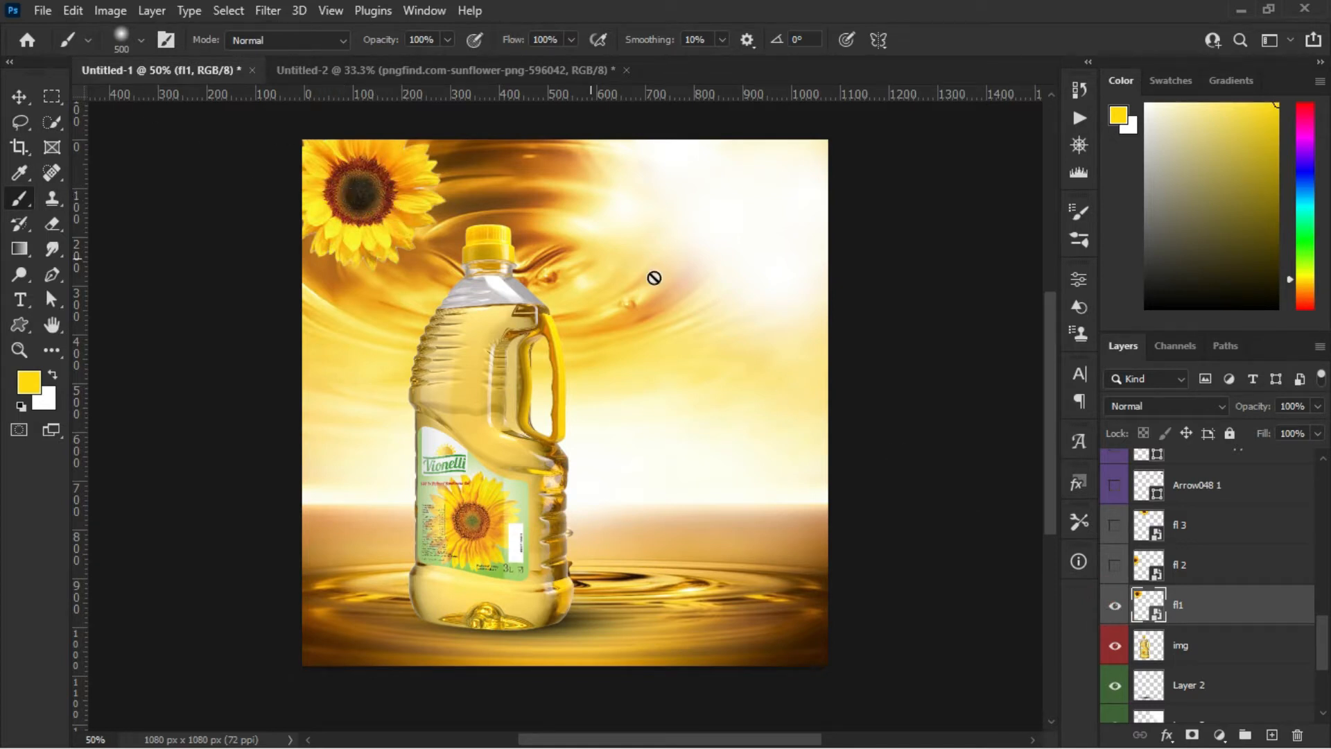
{"action": "left_click", "coordinate": [1114, 565]}
{"action": "left_click", "coordinate": [1114, 525]}
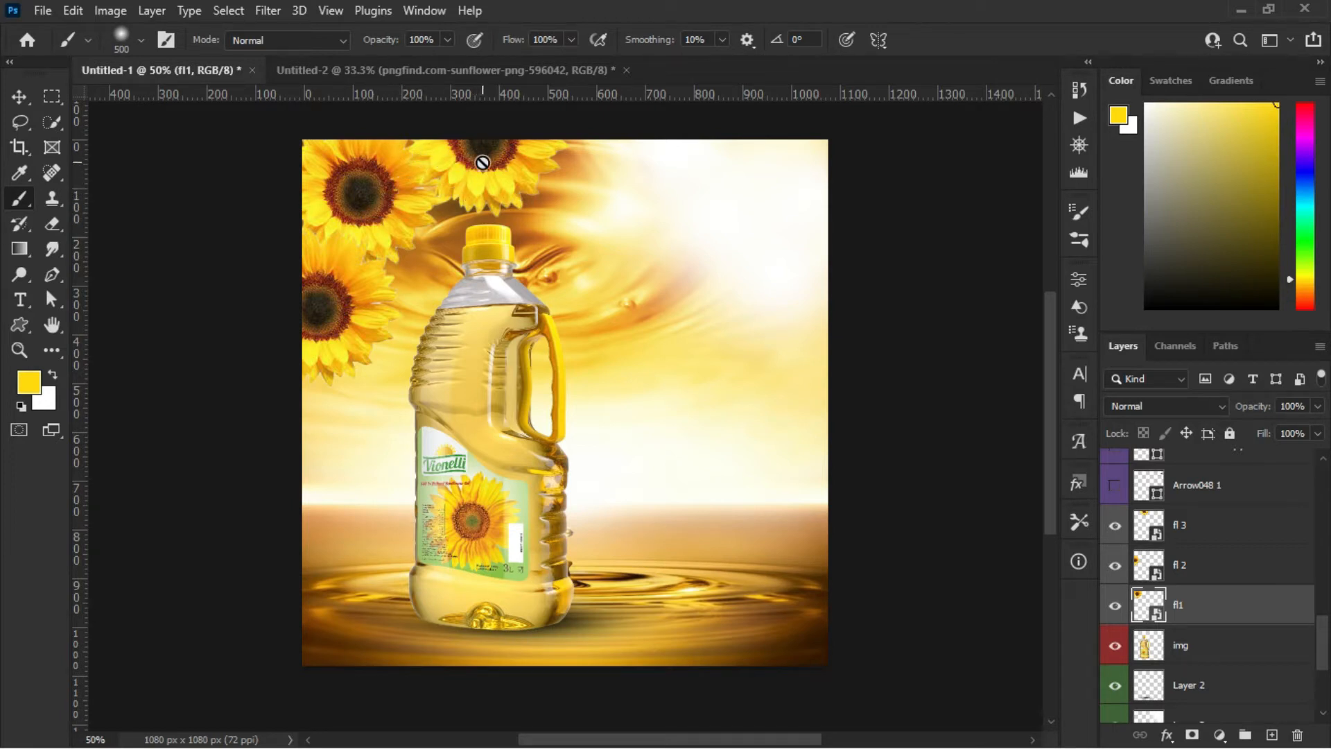
Preview the Arrow048 1 layer by showing it and hiding it again.
{"action": "scroll", "coordinate": [1213, 589], "scroll_direction": "up", "scroll_amount": 2}
{"action": "left_click", "coordinate": [1206, 581]}
{"action": "left_click", "coordinate": [1115, 580]}
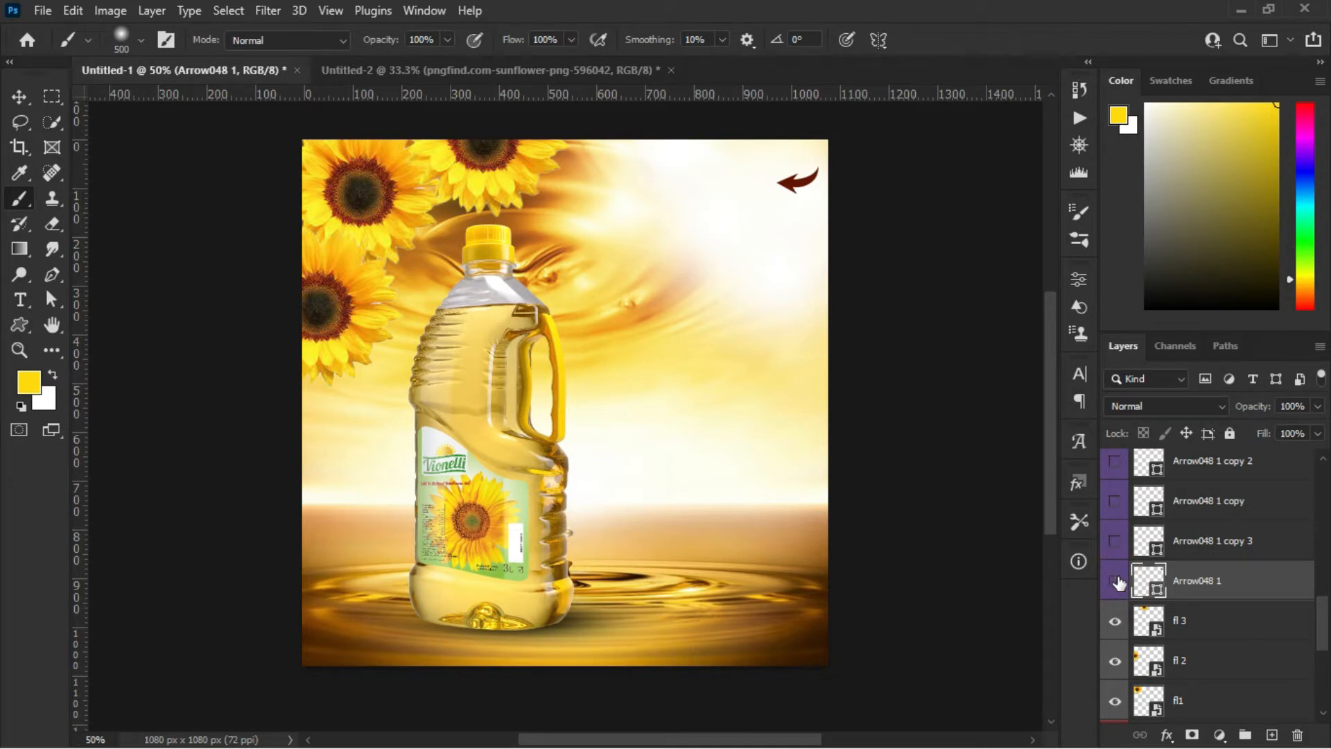
{"action": "left_click", "coordinate": [1115, 580]}
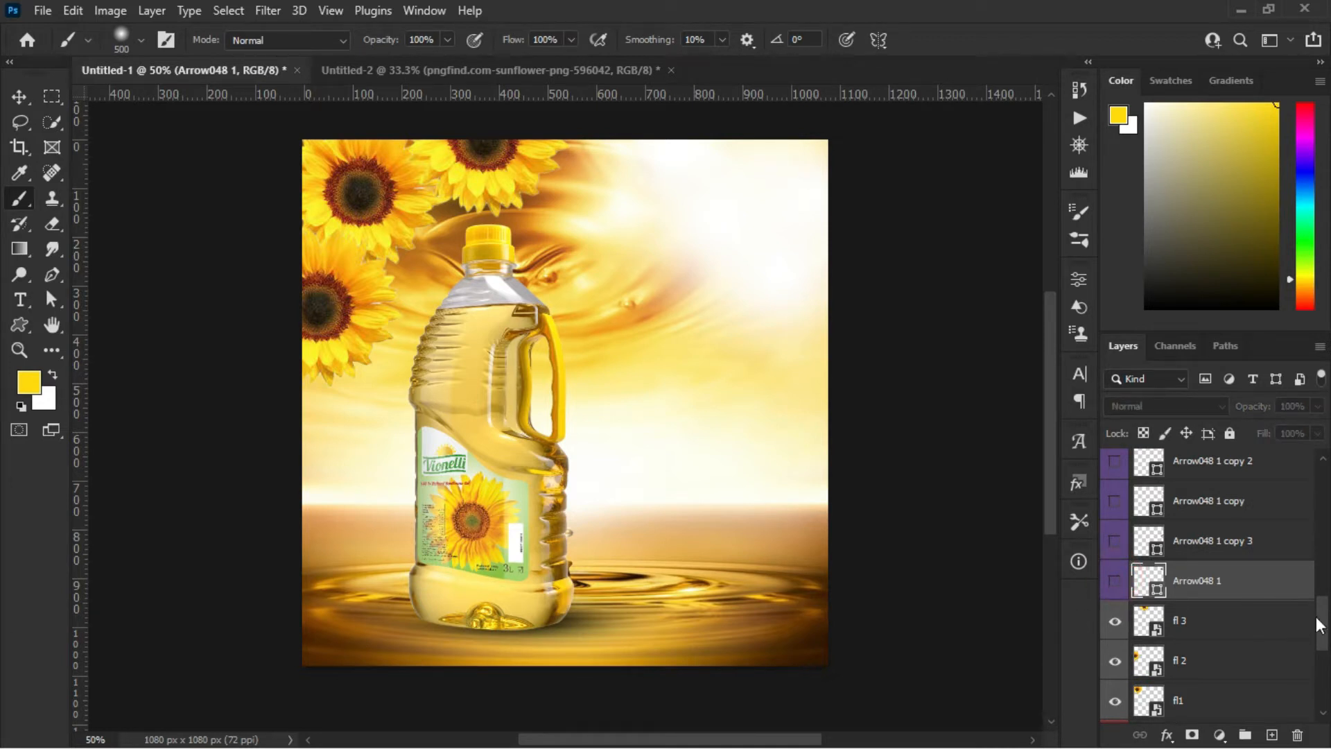
Examine the curved arrow in the custom shapes library, which is the source of the Arrow048 1 layer.
{"action": "left_click_drag", "start_coordinate": [1318, 593], "coordinate": [1323, 626]}
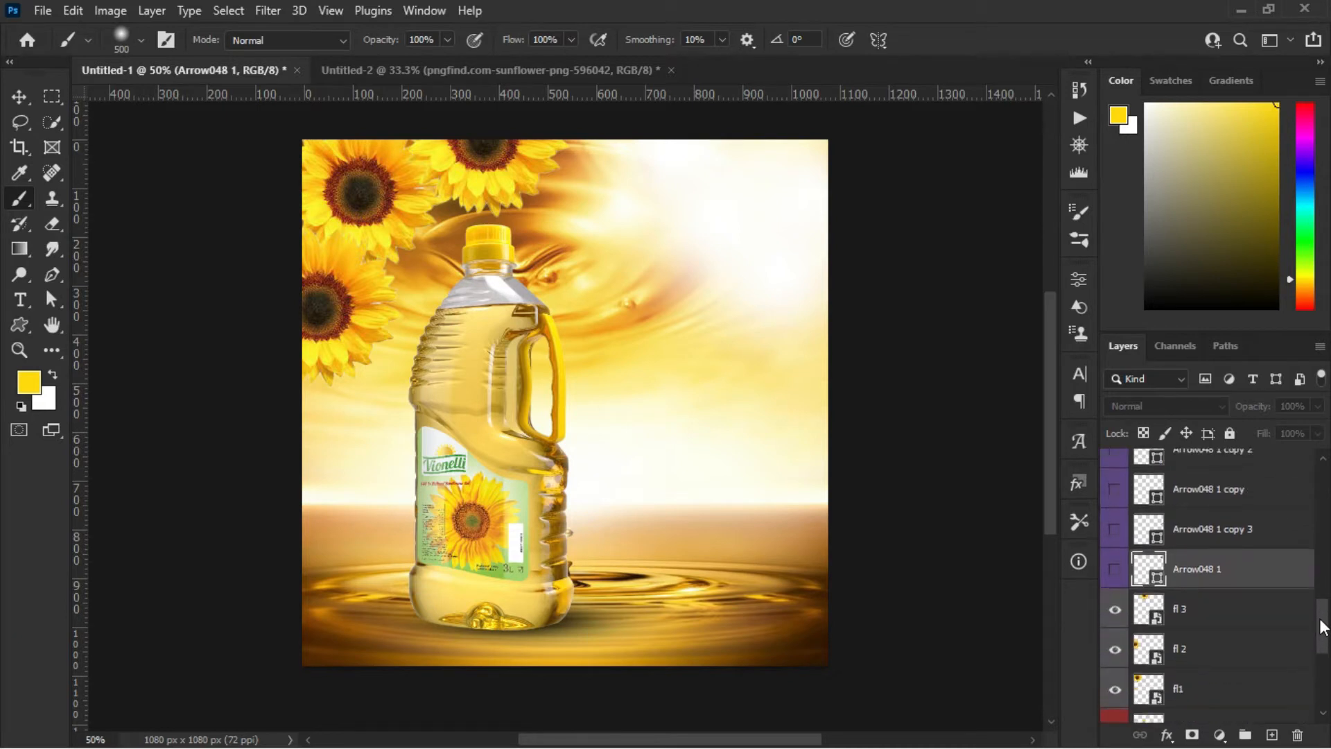
{"action": "left_click", "coordinate": [1082, 307]}
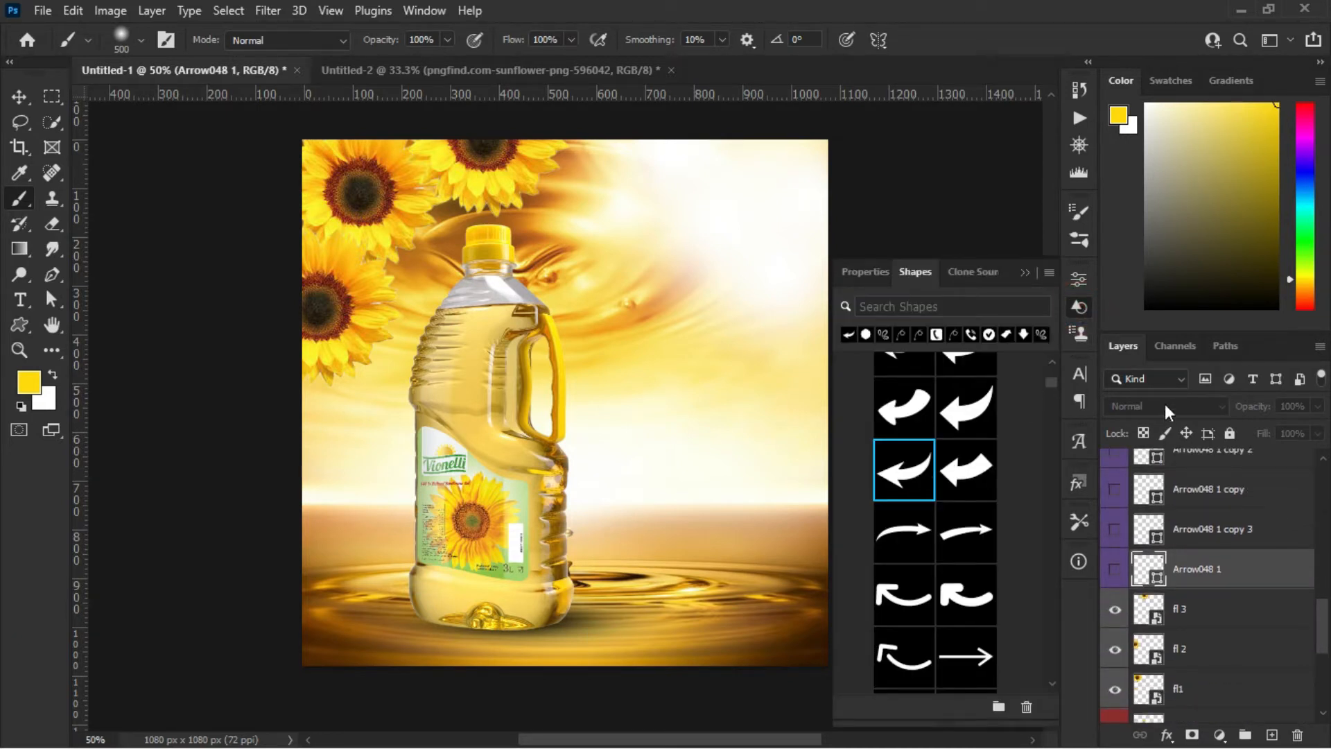
{"action": "left_click", "coordinate": [1029, 273]}
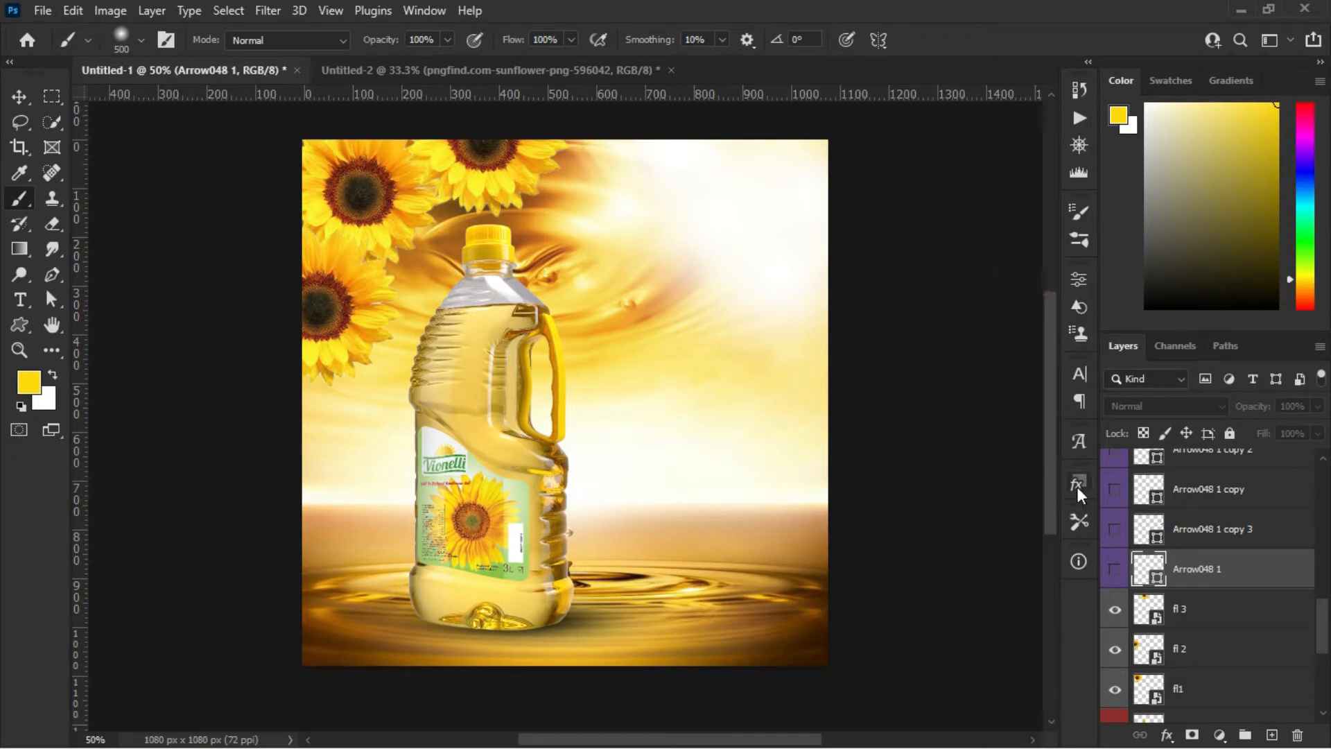
Show the Arrow048 1 layer and its three copies.
{"action": "left_click", "coordinate": [1116, 571]}
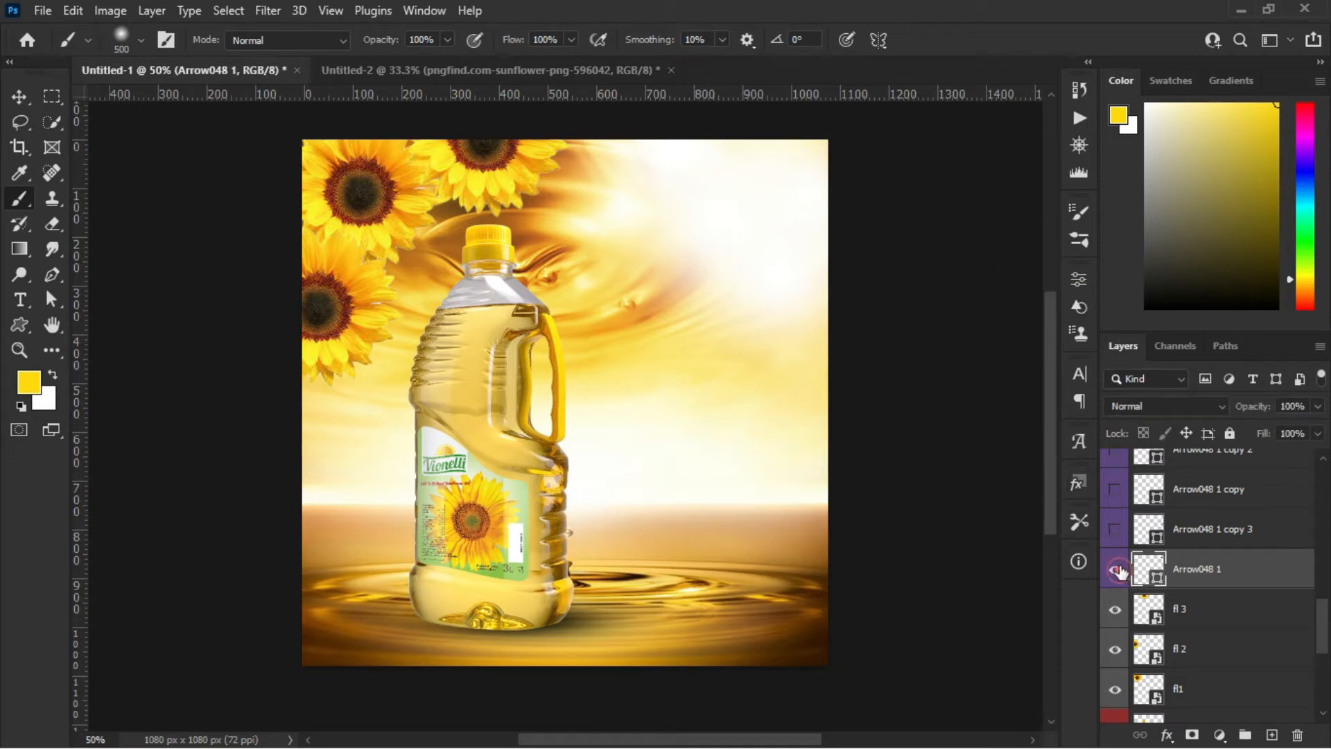
{"action": "left_click", "coordinate": [1115, 530]}
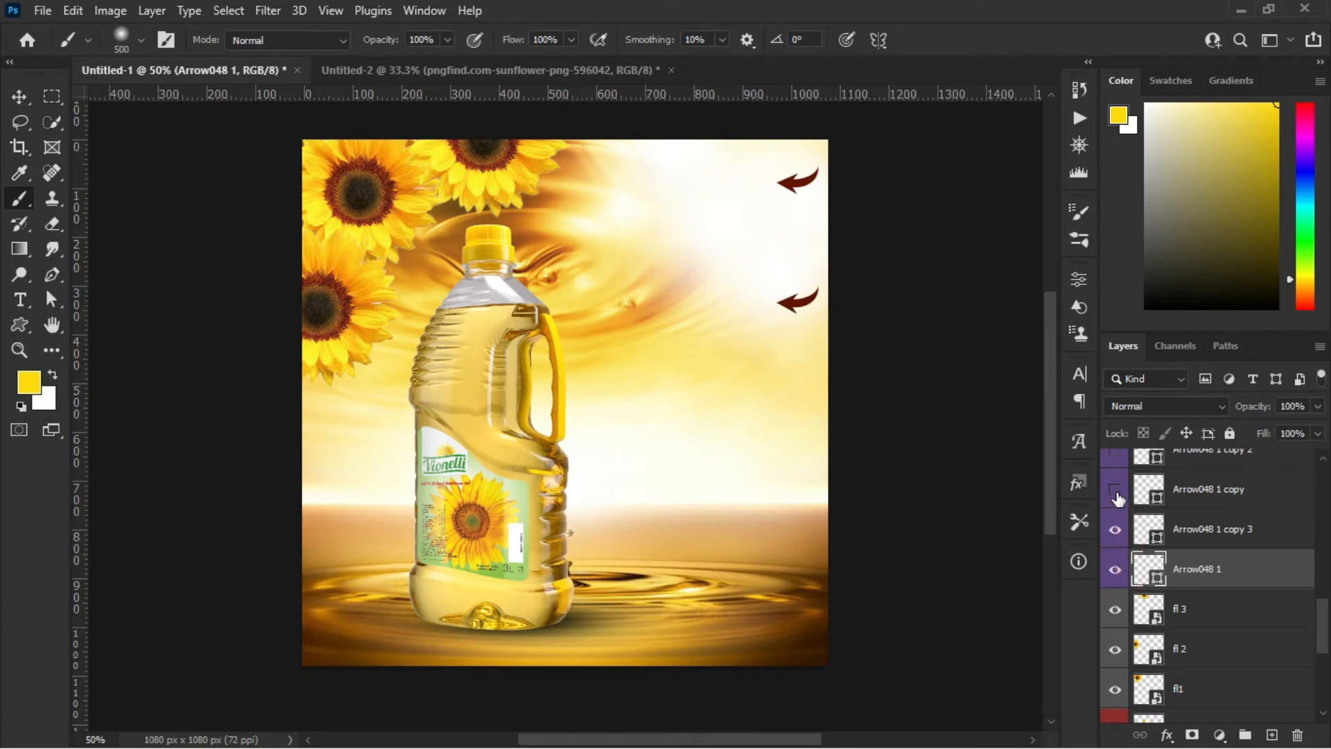
{"action": "left_click", "coordinate": [1116, 490]}
{"action": "left_click", "coordinate": [1115, 457]}
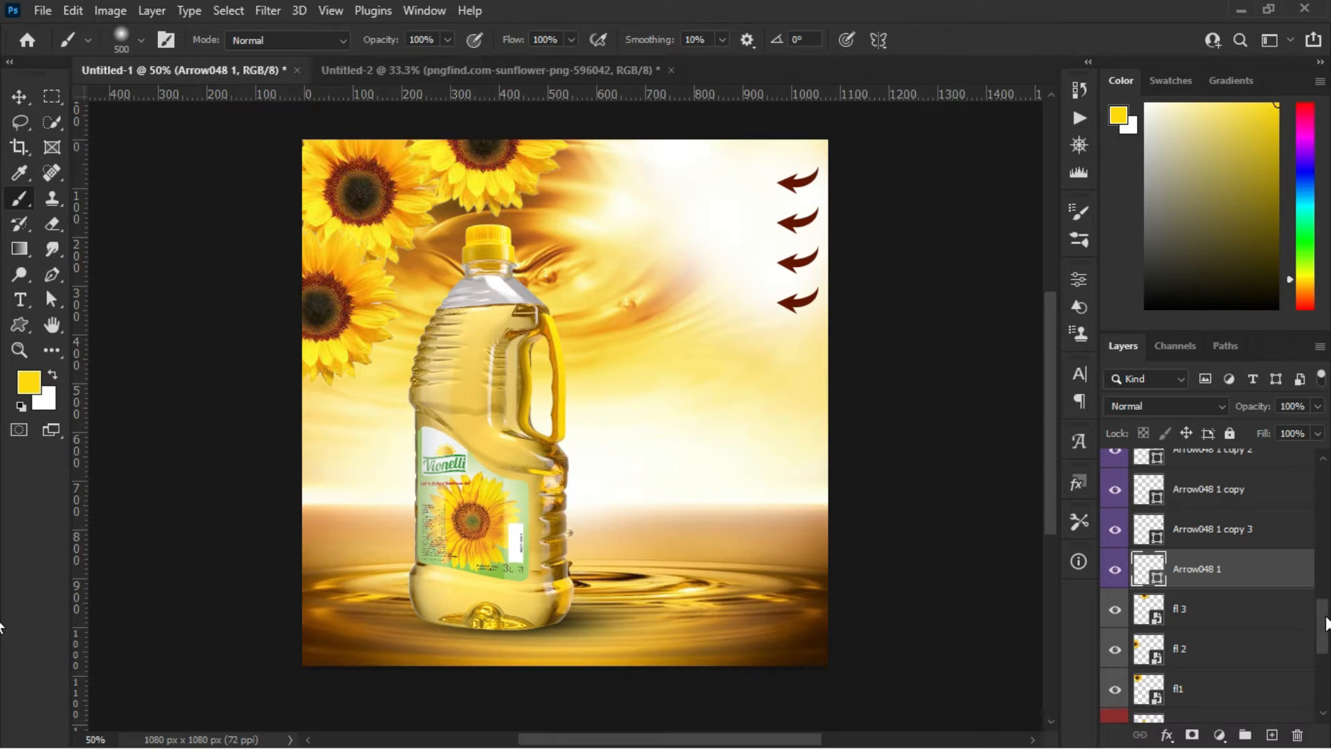
{"action": "left_click_drag", "start_coordinate": [1325, 622], "coordinate": [1320, 530]}
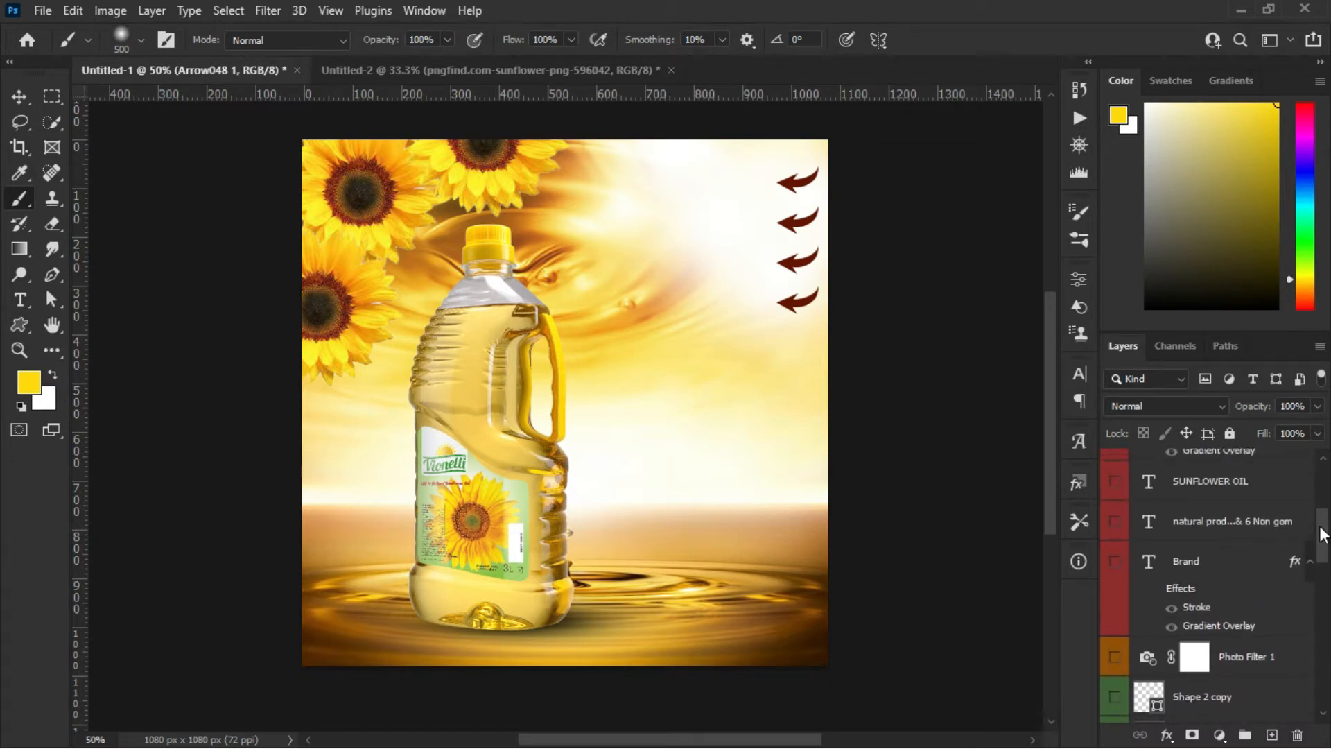
Show the product claims text layer and the Brand text layer together with its stroke and gradient overlay effects.
{"action": "left_click", "coordinate": [1115, 521]}
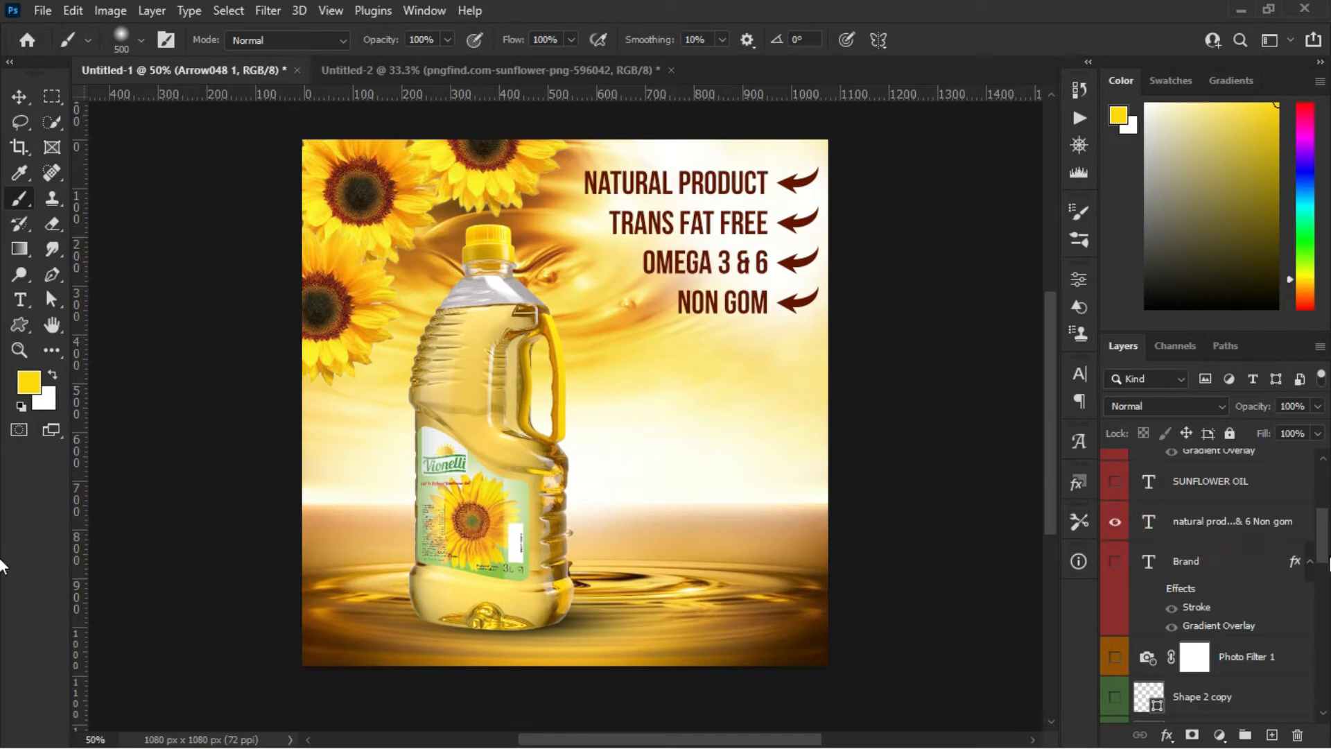
{"action": "mouse_move", "coordinate": [1321, 532]}
{"action": "left_mouse_down"}
{"action": "mouse_move", "coordinate": [1321, 569]}
{"action": "mouse_move", "coordinate": [1313, 546]}
{"action": "left_mouse_up"}
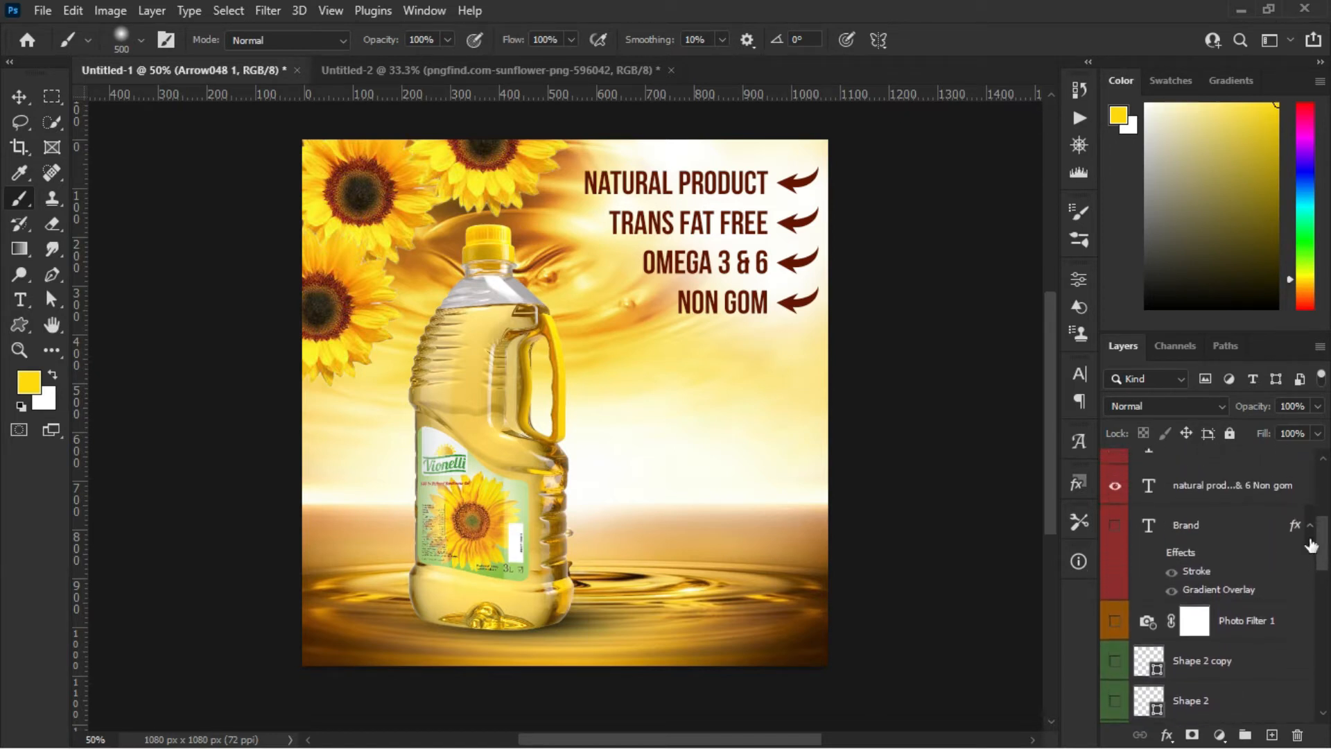
{"action": "left_click", "coordinate": [1115, 526]}
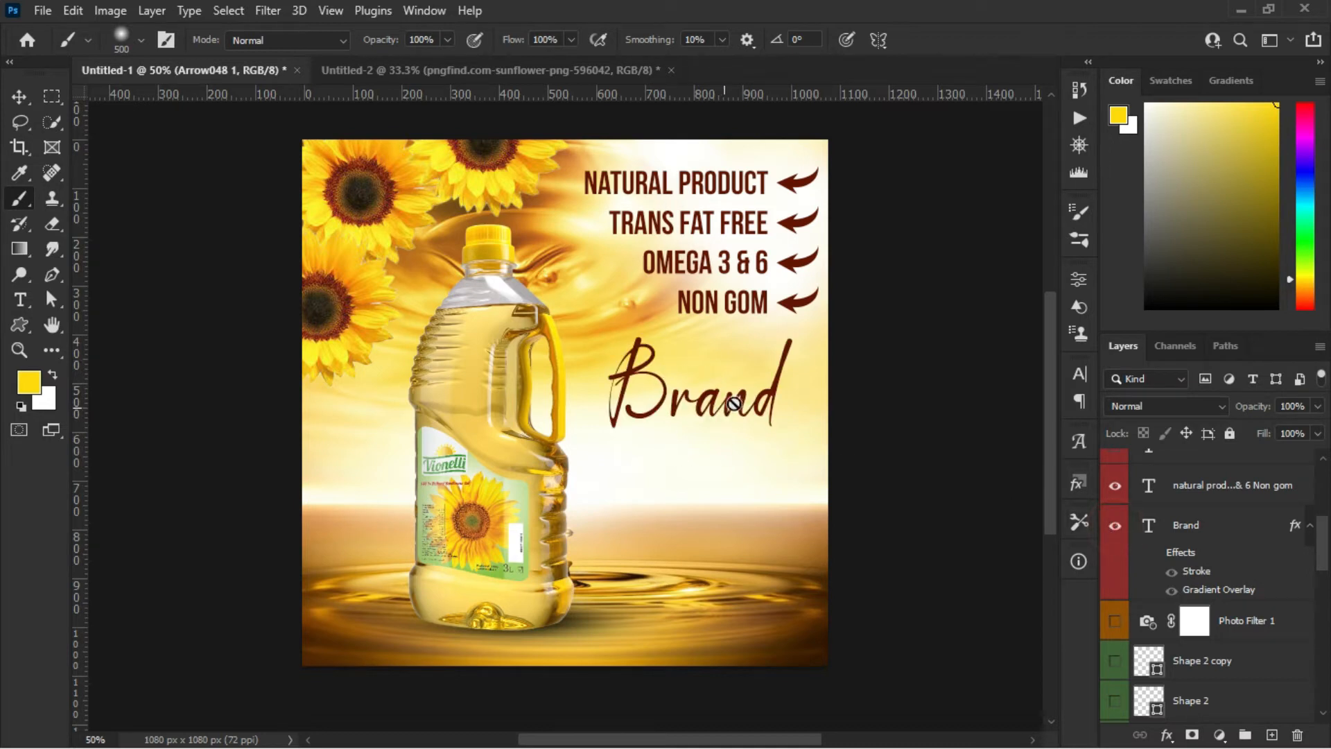
{"action": "left_click", "coordinate": [1157, 552]}
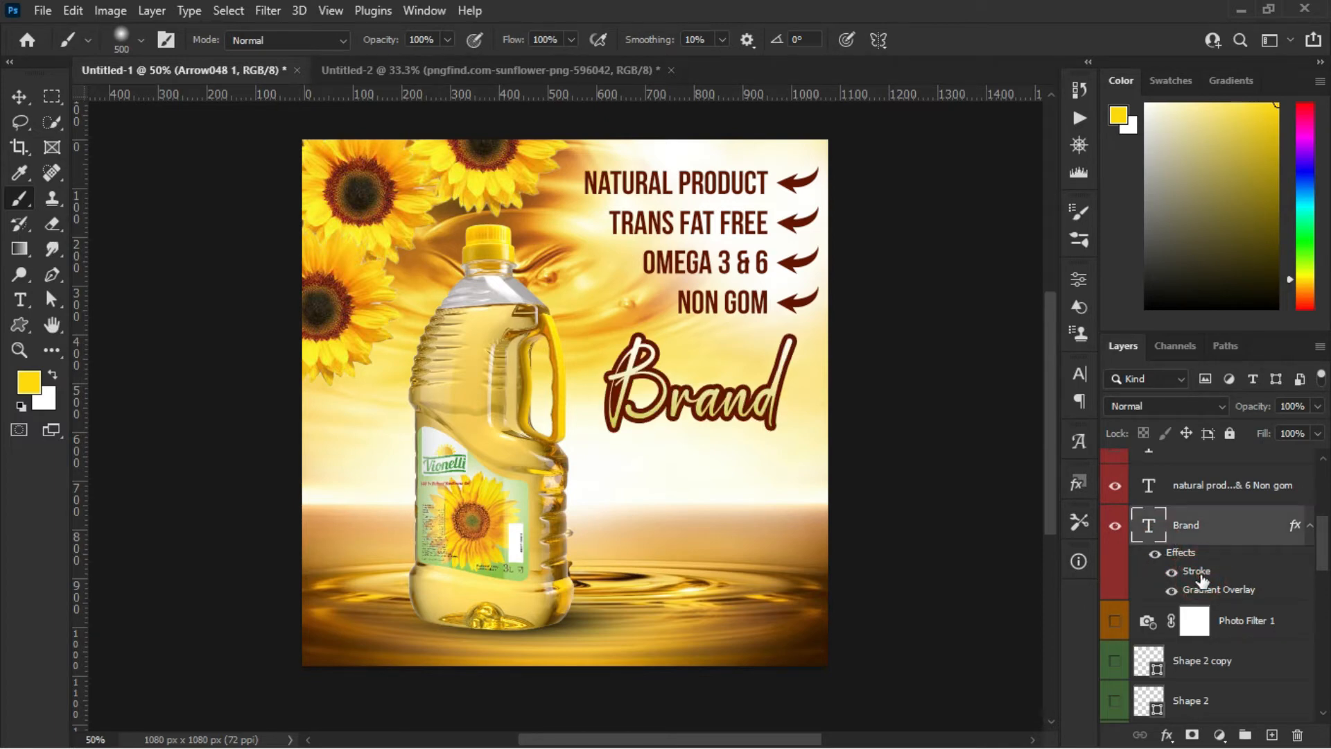
Examine the Stroke and Gradient Overlay settings in the Brand layer's style.
{"action": "double_click", "coordinate": [1201, 579]}
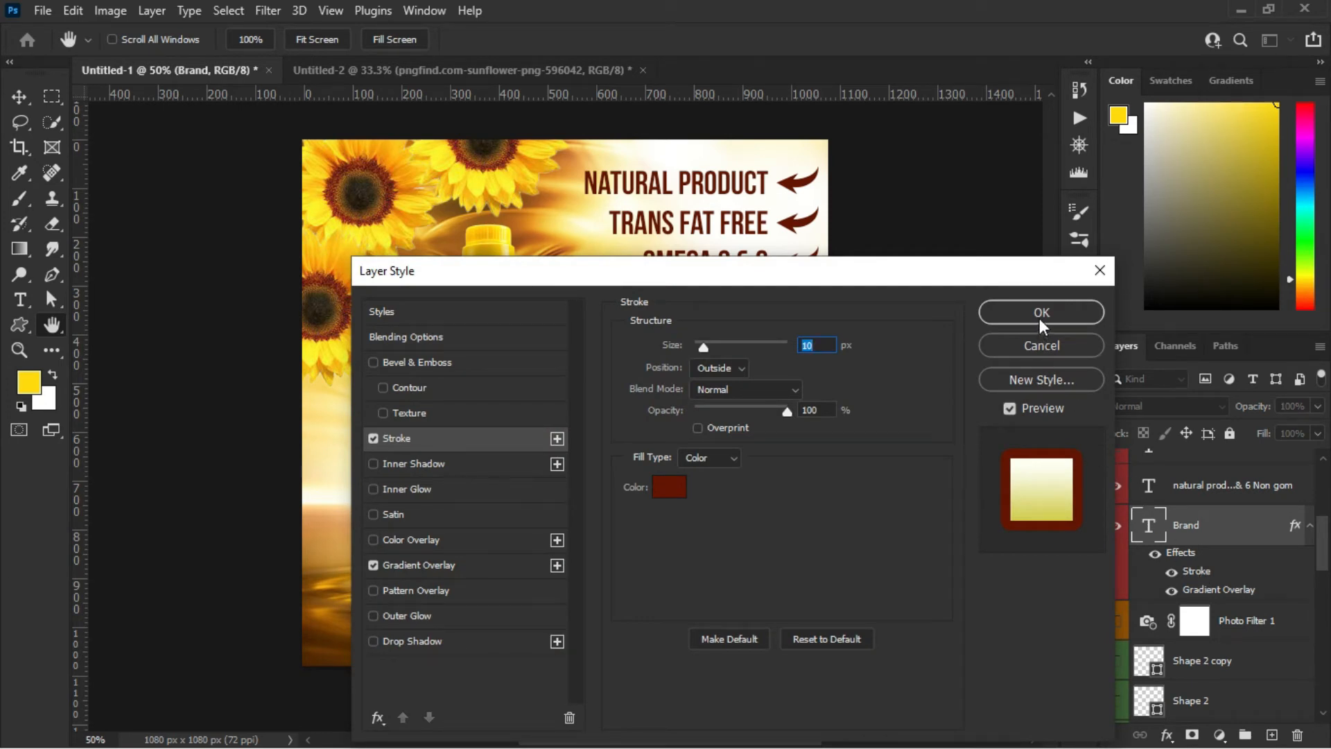
{"action": "left_click", "coordinate": [422, 564]}
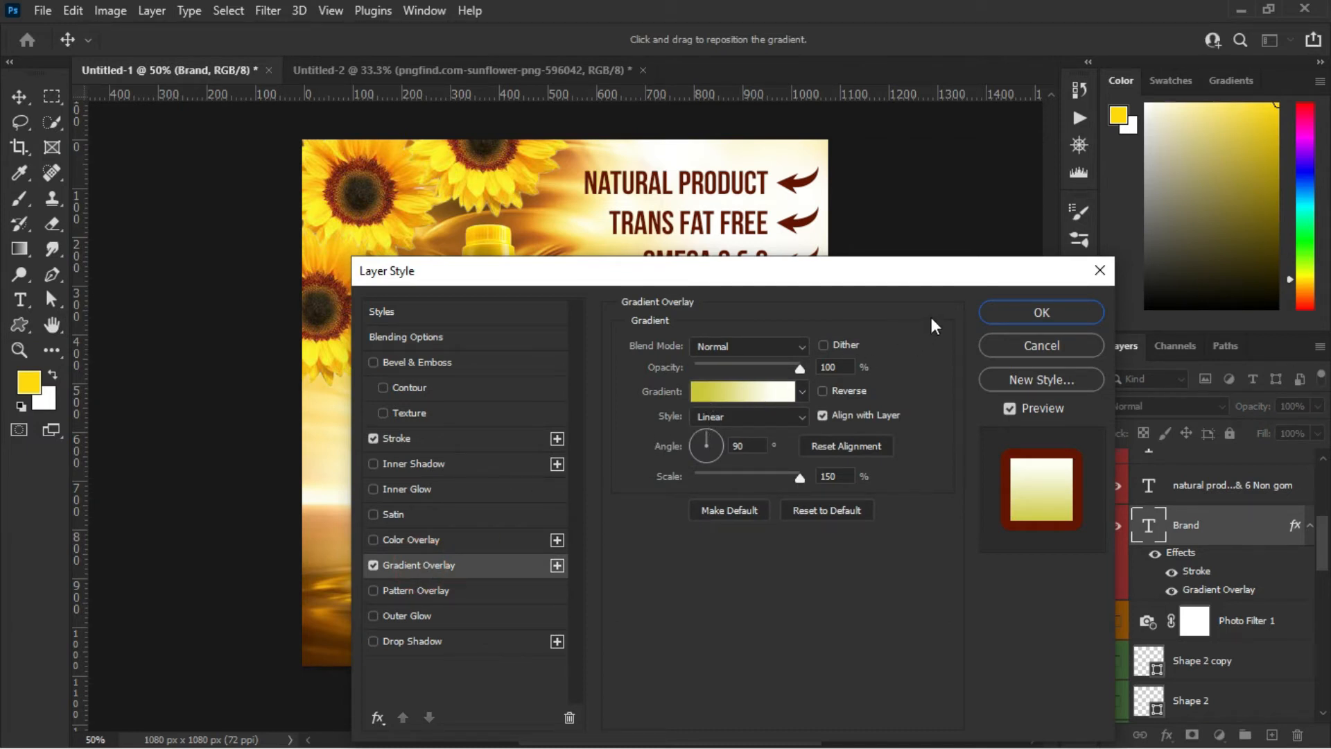
{"action": "left_click", "coordinate": [1012, 311]}
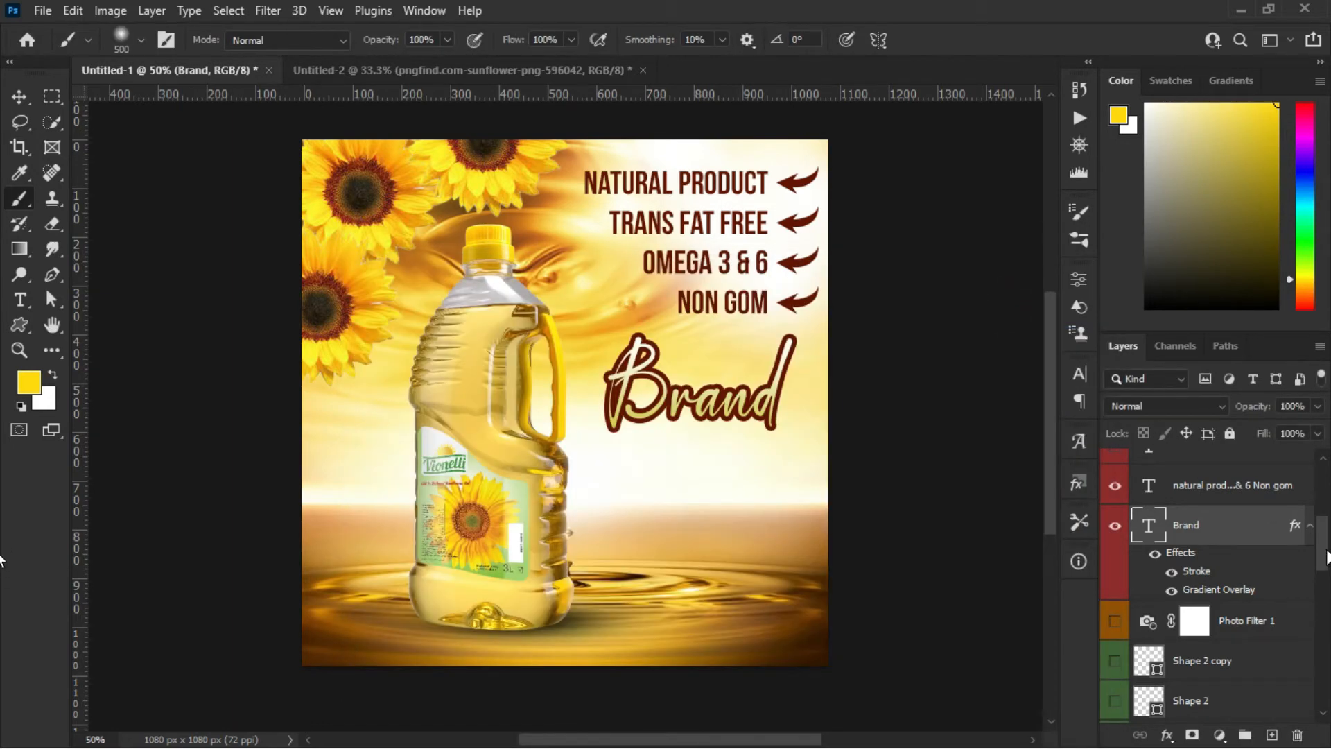
Show the Shape 1 layer and its two copies, plus the Shape 2 layer and its copy.
{"action": "left_click_drag", "start_coordinate": [1326, 558], "coordinate": [1320, 608]}
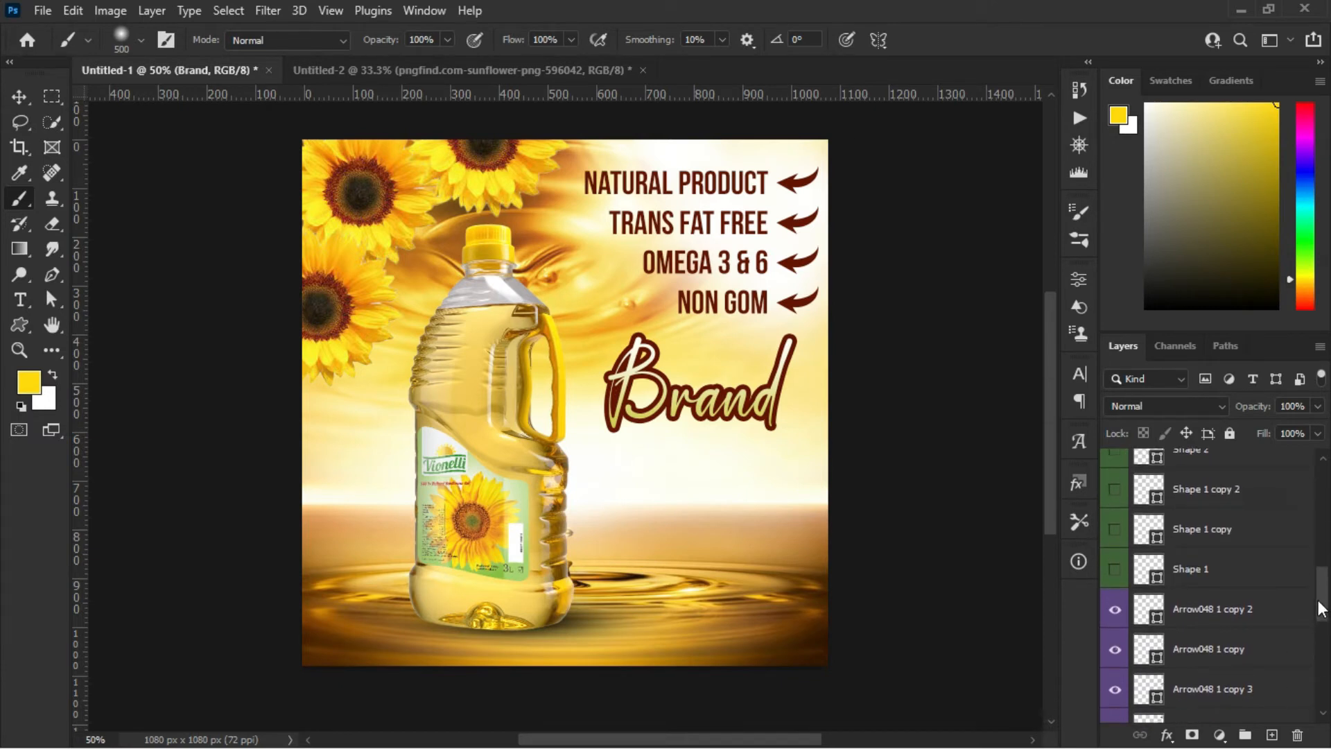
{"action": "left_click", "coordinate": [1114, 570]}
{"action": "left_click", "coordinate": [1115, 531]}
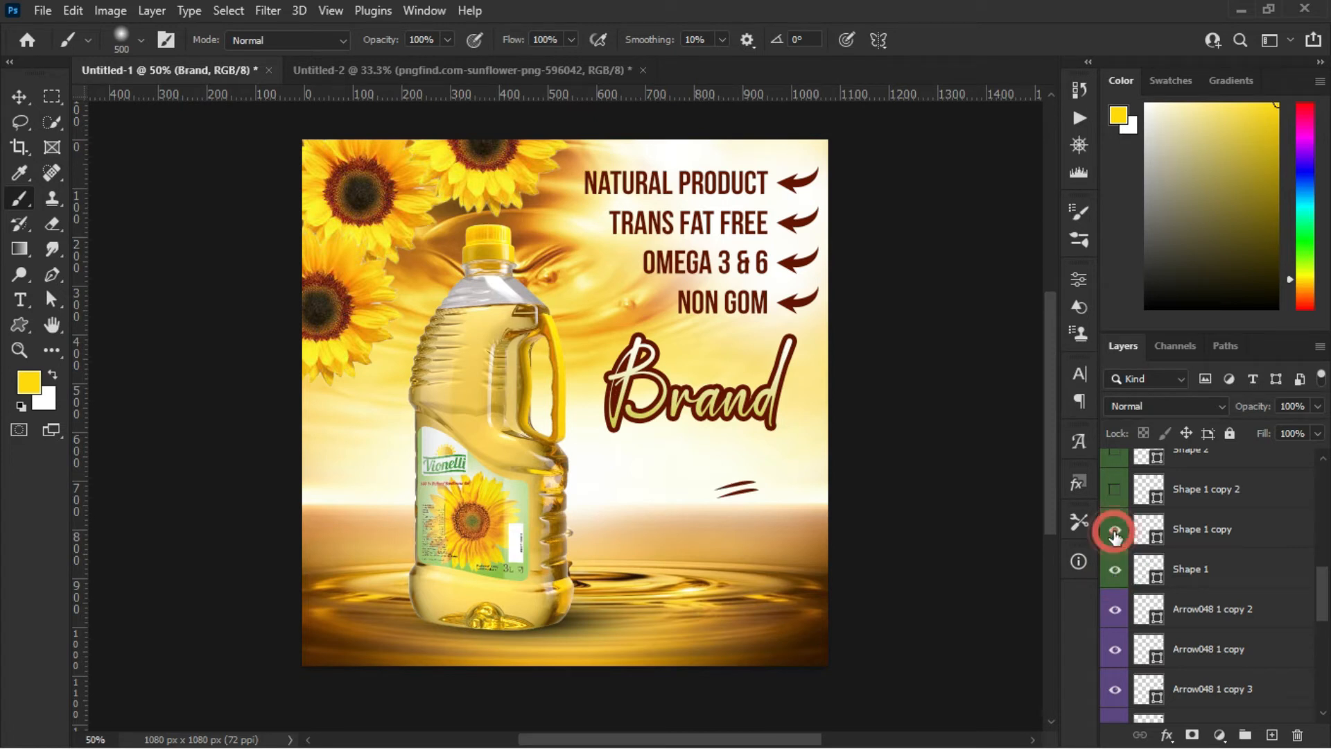
{"action": "left_click", "coordinate": [1116, 491]}
{"action": "left_click_drag", "start_coordinate": [1324, 582], "coordinate": [1319, 559]}
{"action": "left_click", "coordinate": [1114, 538]}
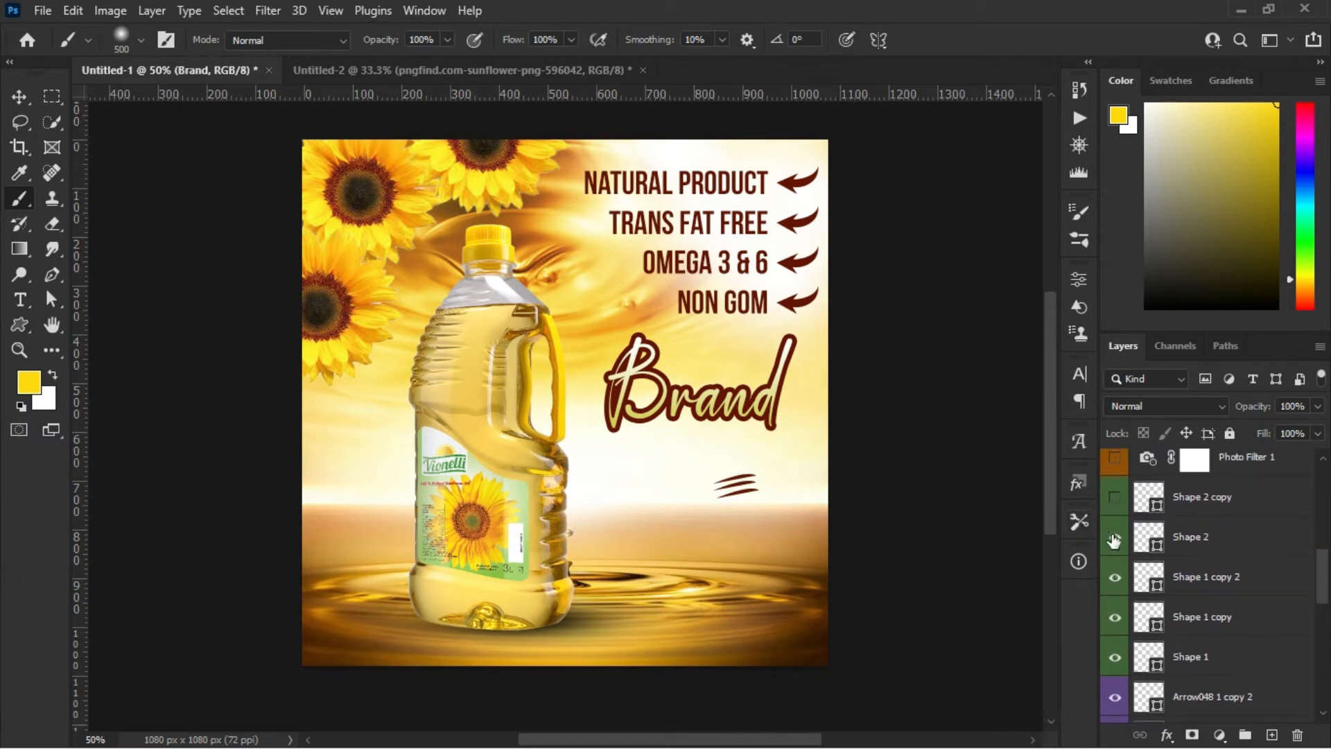
{"action": "left_click", "coordinate": [1118, 499]}
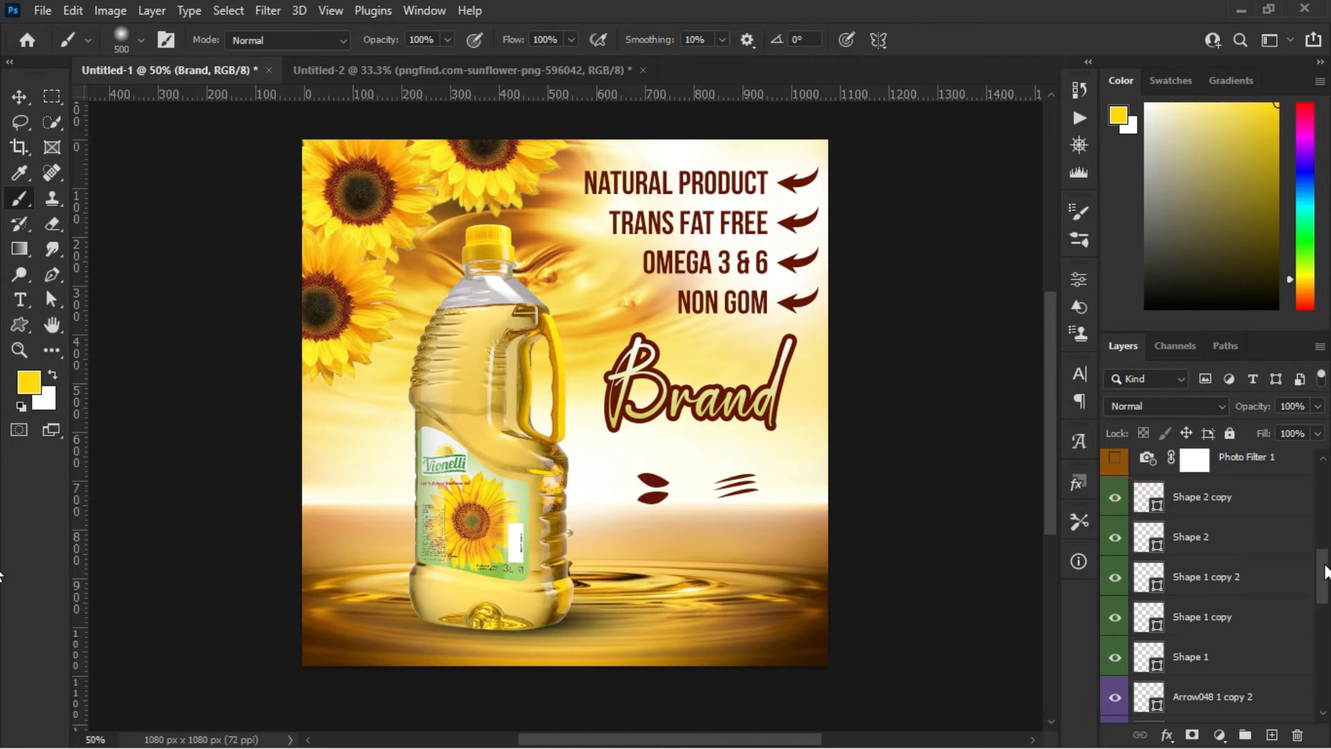
Show the SUNFLOWER OIL text layer and the ORGANIC text layer with its effects.
{"action": "left_click_drag", "start_coordinate": [1324, 572], "coordinate": [1315, 509]}
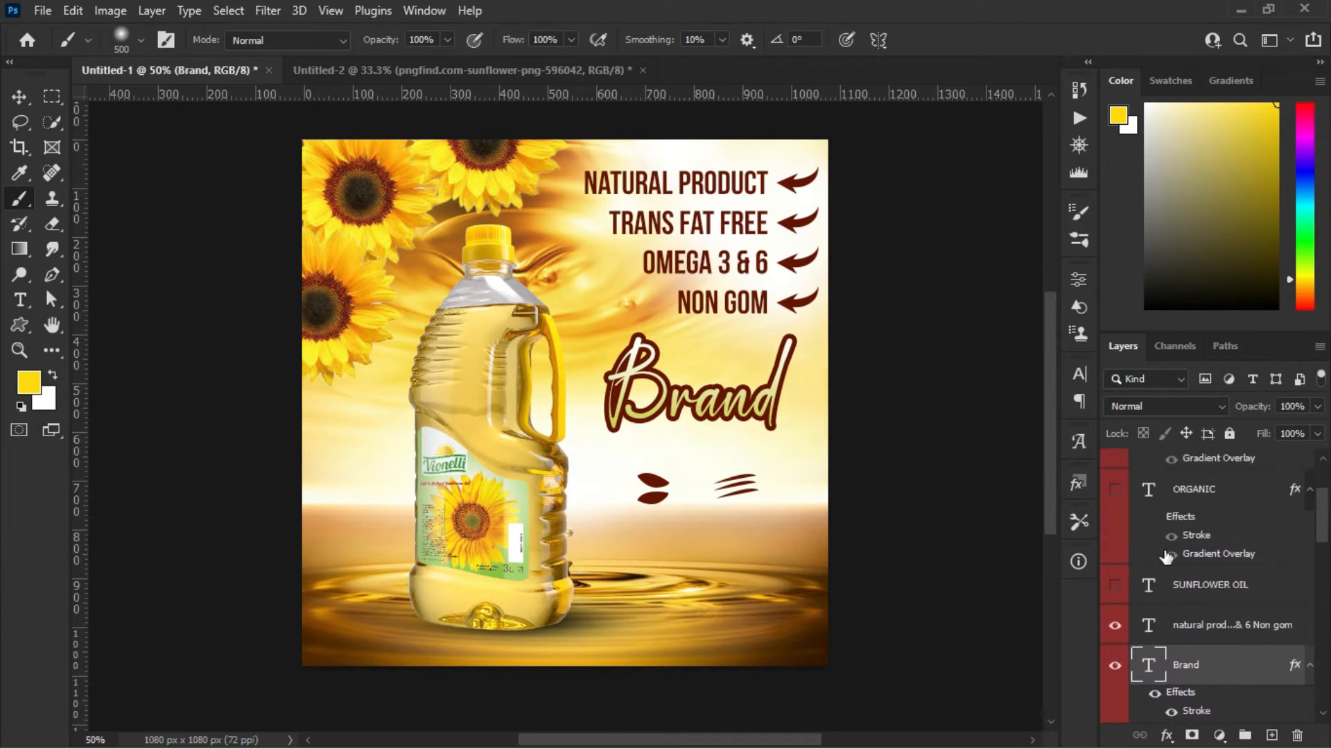
{"action": "left_click", "coordinate": [1113, 585]}
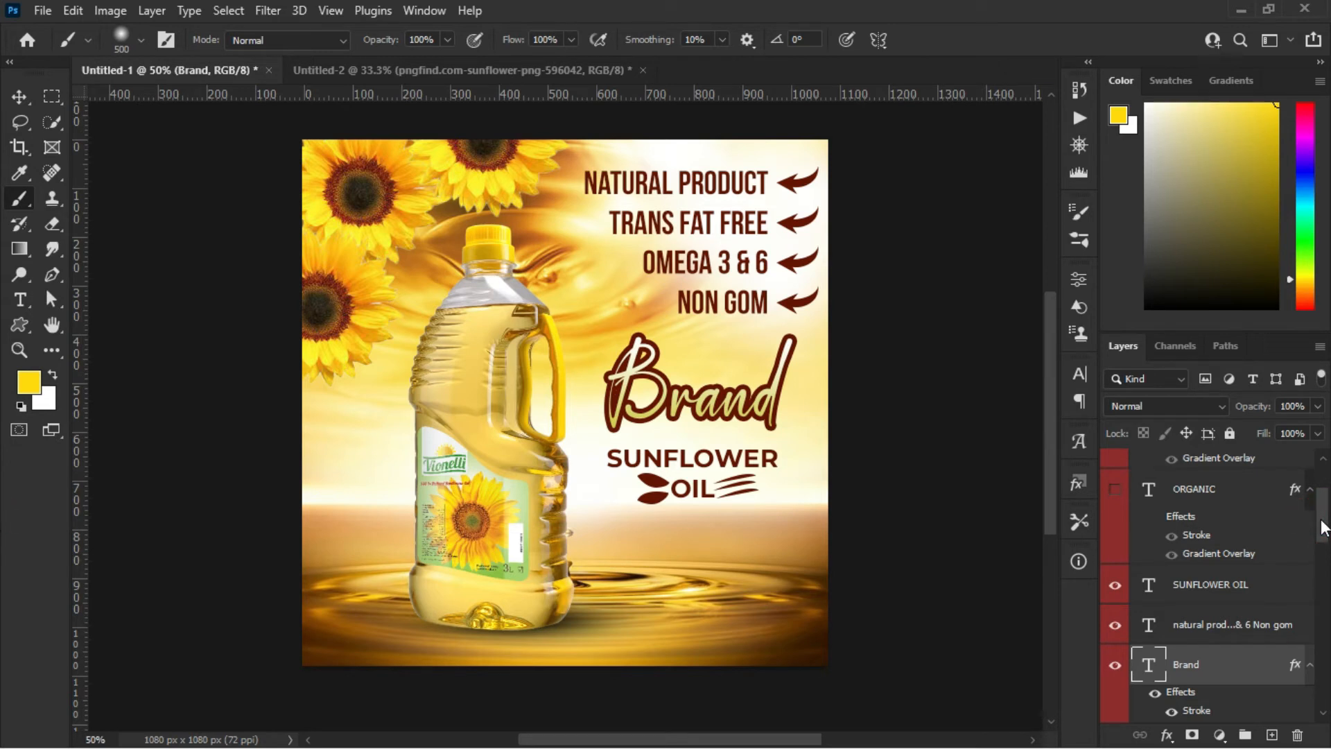
{"action": "mouse_move", "coordinate": [1322, 528]}
{"action": "left_mouse_down"}
{"action": "mouse_move", "coordinate": [1328, 626]}
{"action": "mouse_move", "coordinate": [1324, 509]}
{"action": "left_mouse_up"}
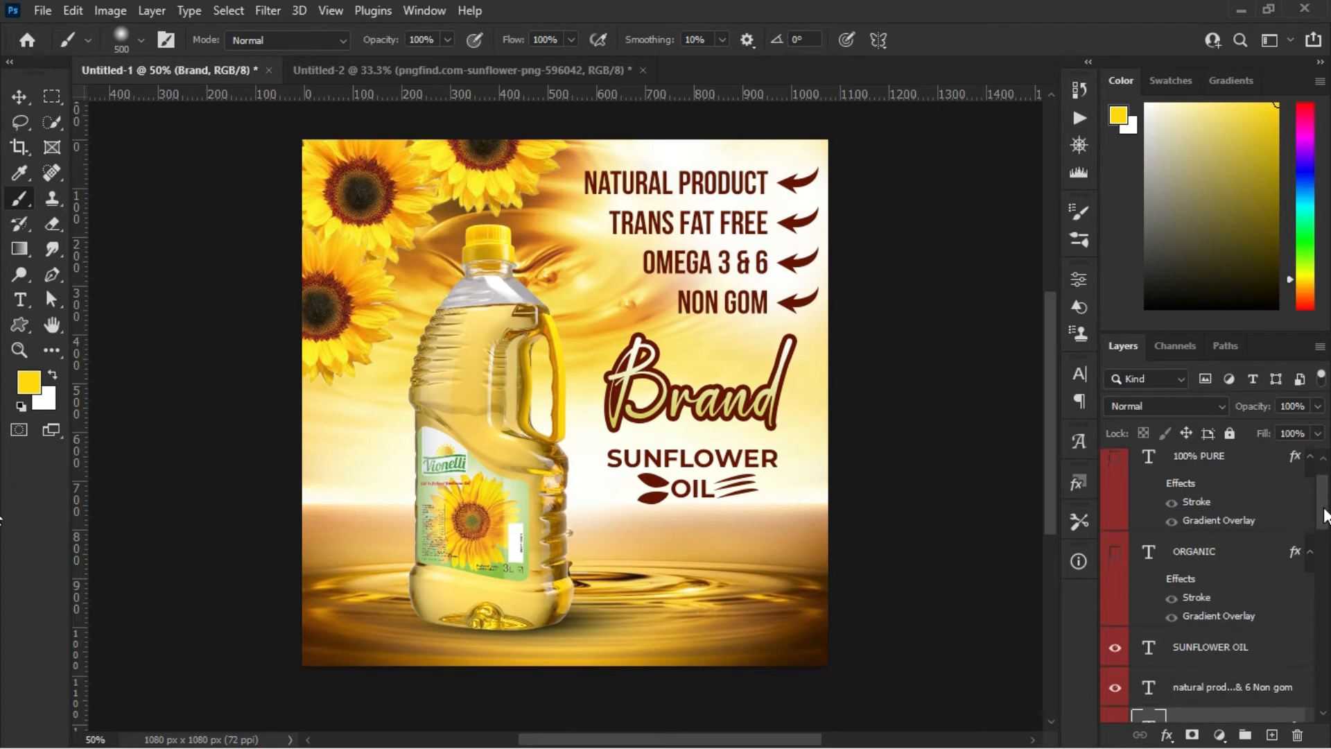
{"action": "left_click", "coordinate": [1115, 555]}
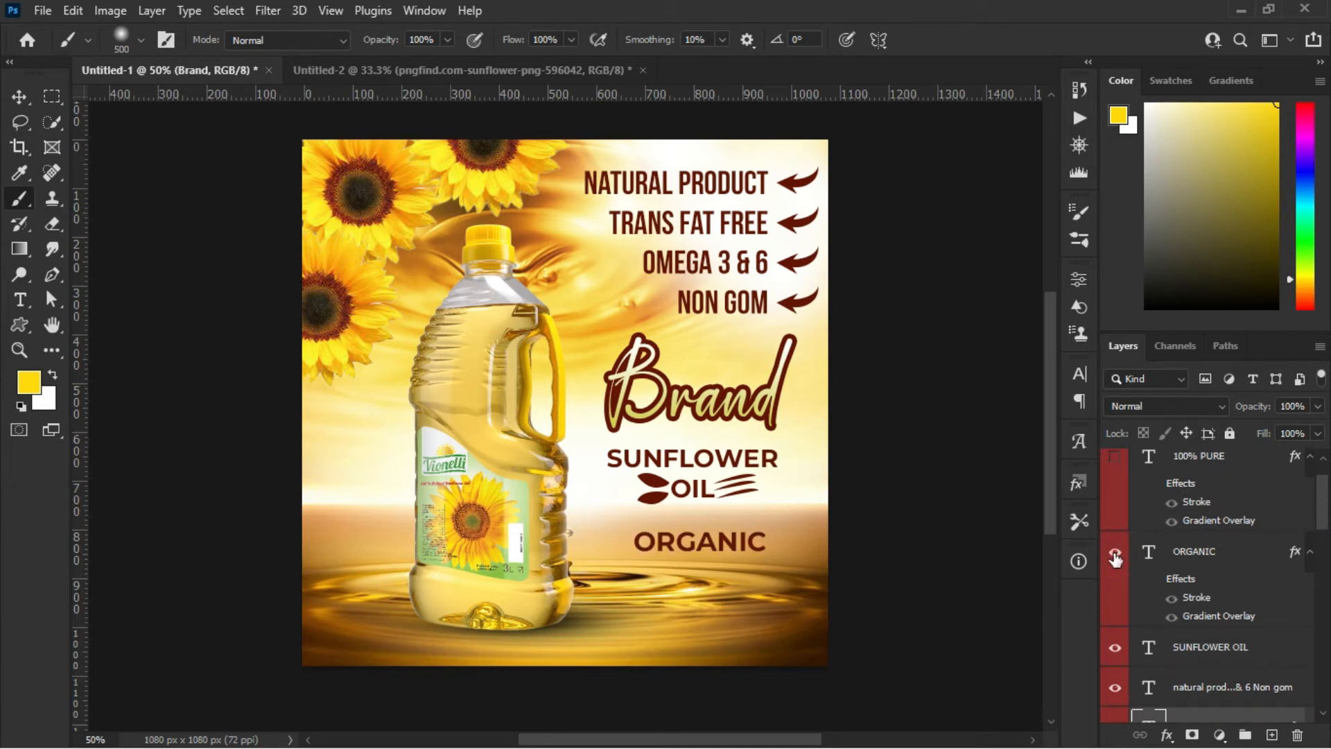
{"action": "left_click", "coordinate": [1156, 580]}
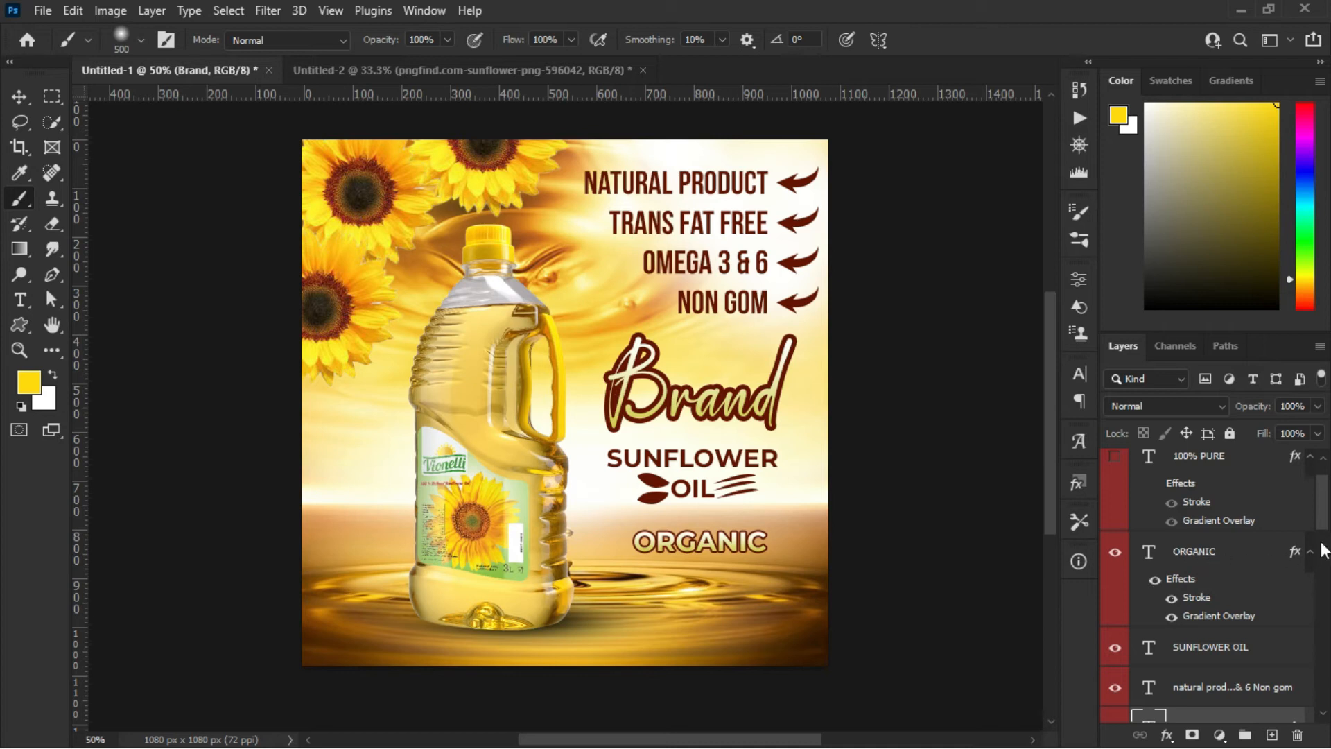
Show the 100% PURE text layer together with its stroke and gradient overlay effects.
{"action": "left_click_drag", "start_coordinate": [1327, 516], "coordinate": [1325, 504]}
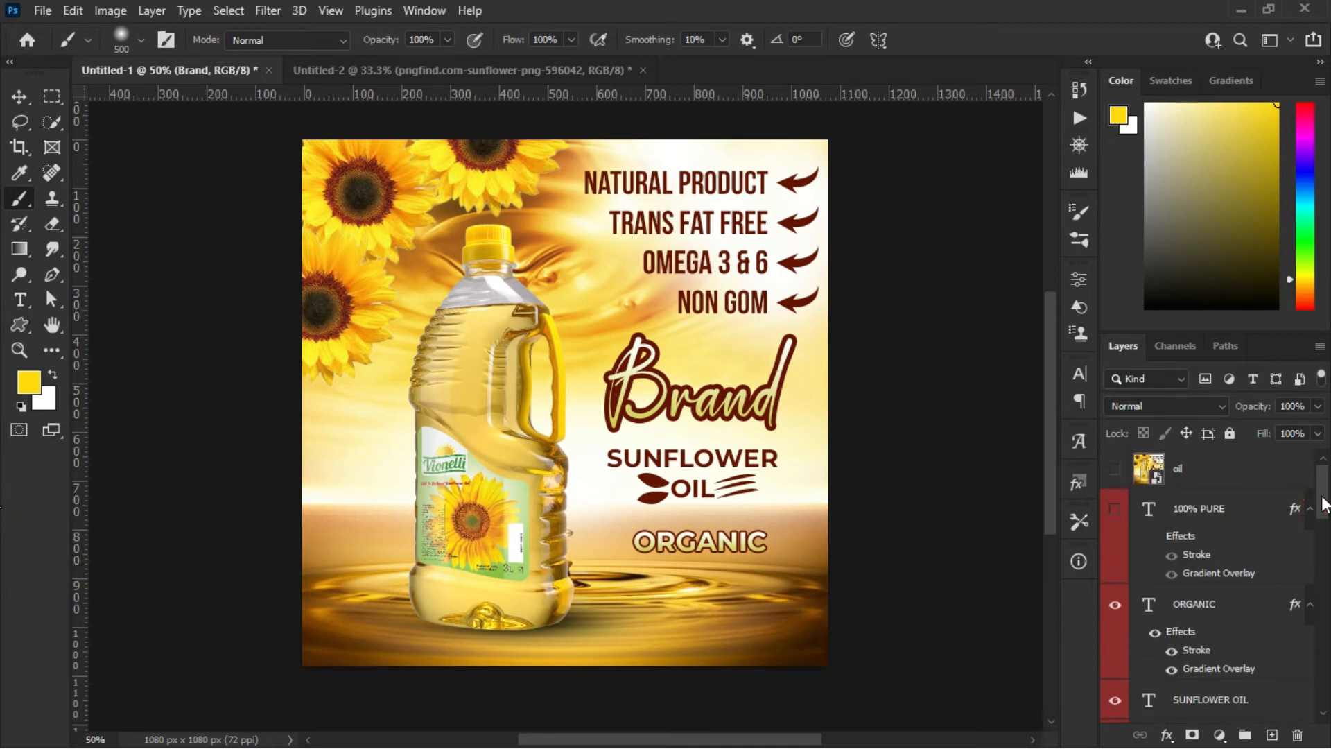
{"action": "left_click", "coordinate": [1116, 511]}
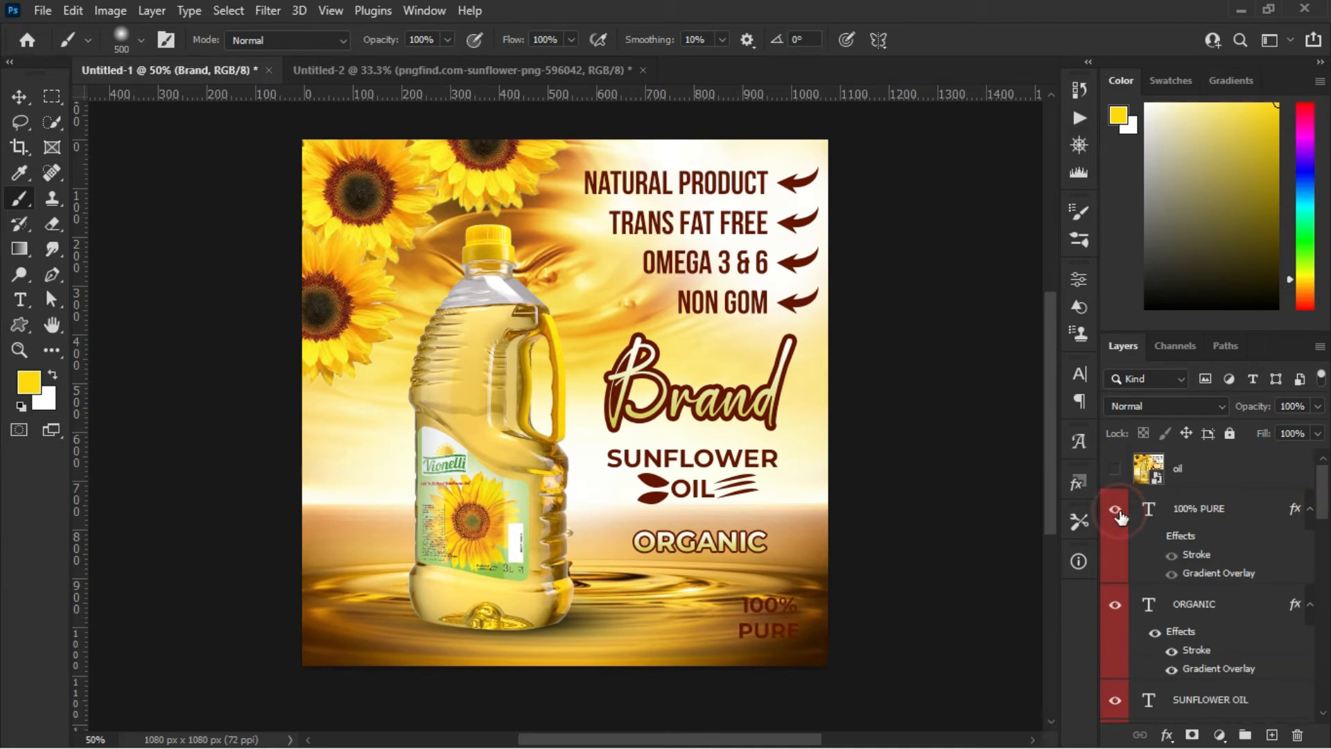
{"action": "left_click", "coordinate": [1154, 536]}
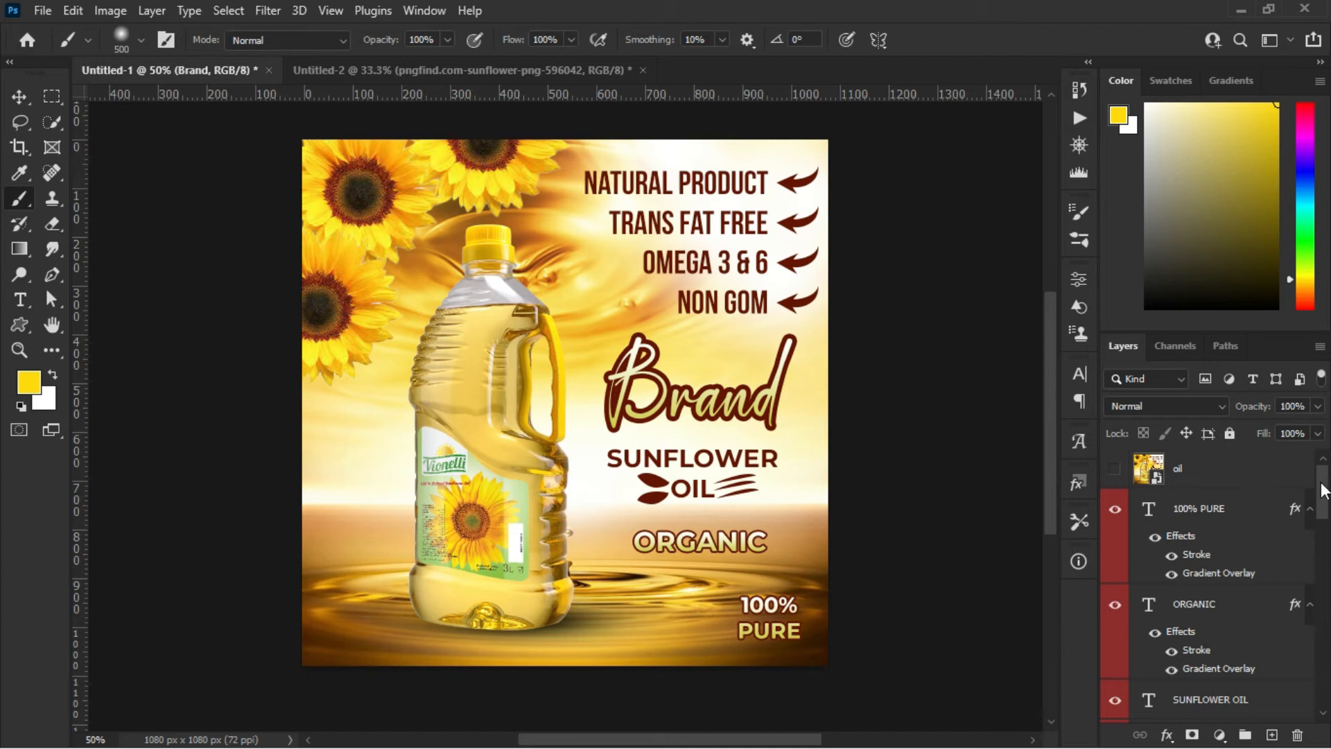
Try a new Photo Filter adjustment layer above the Brand layer with the Deep Yellow filter, and delete it again.
{"action": "left_click_drag", "start_coordinate": [1322, 490], "coordinate": [1322, 541]}
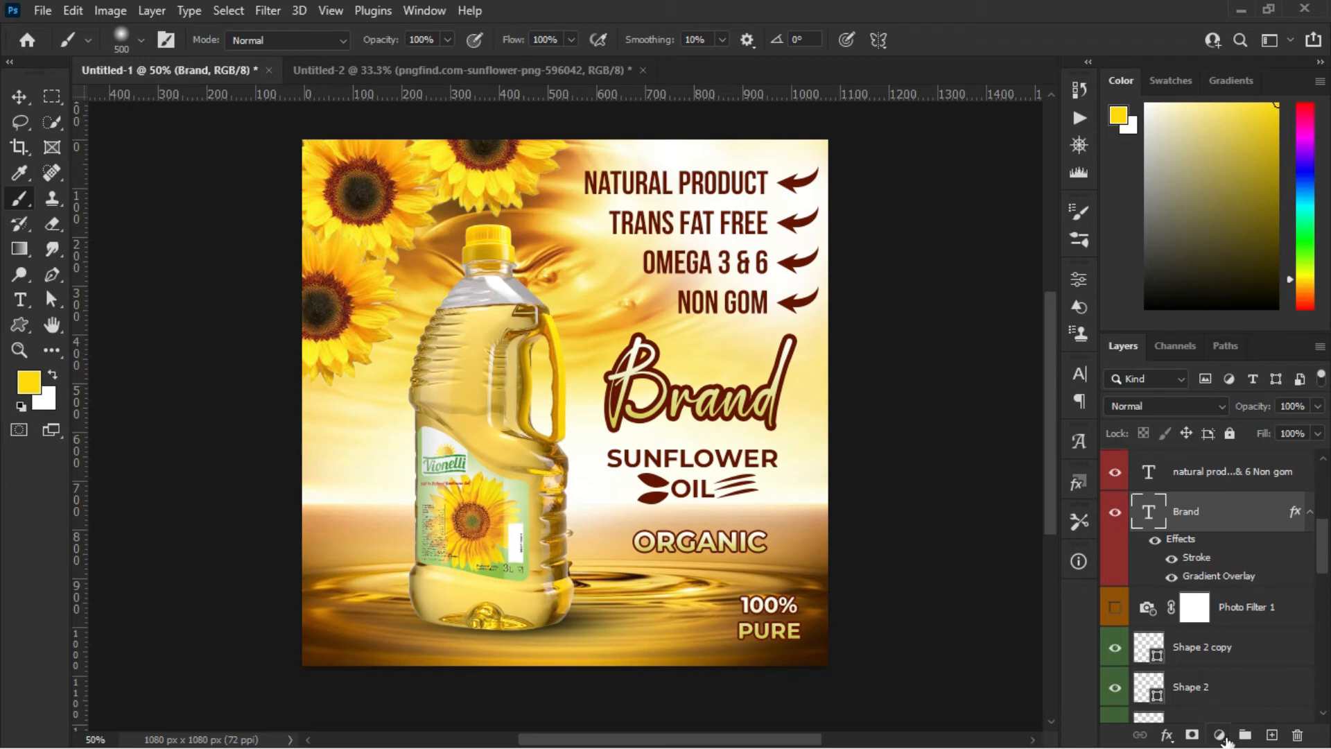
{"action": "left_click", "coordinate": [1220, 736]}
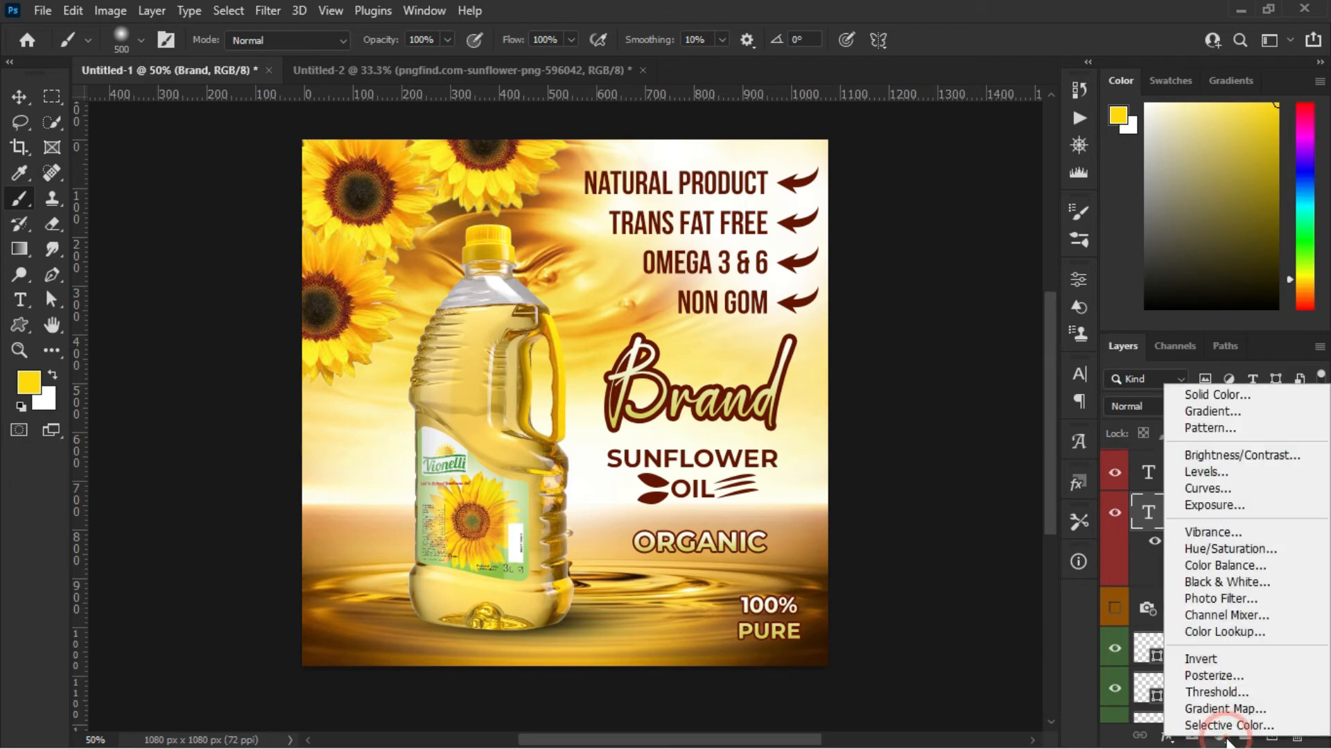
{"action": "left_click", "coordinate": [1230, 598]}
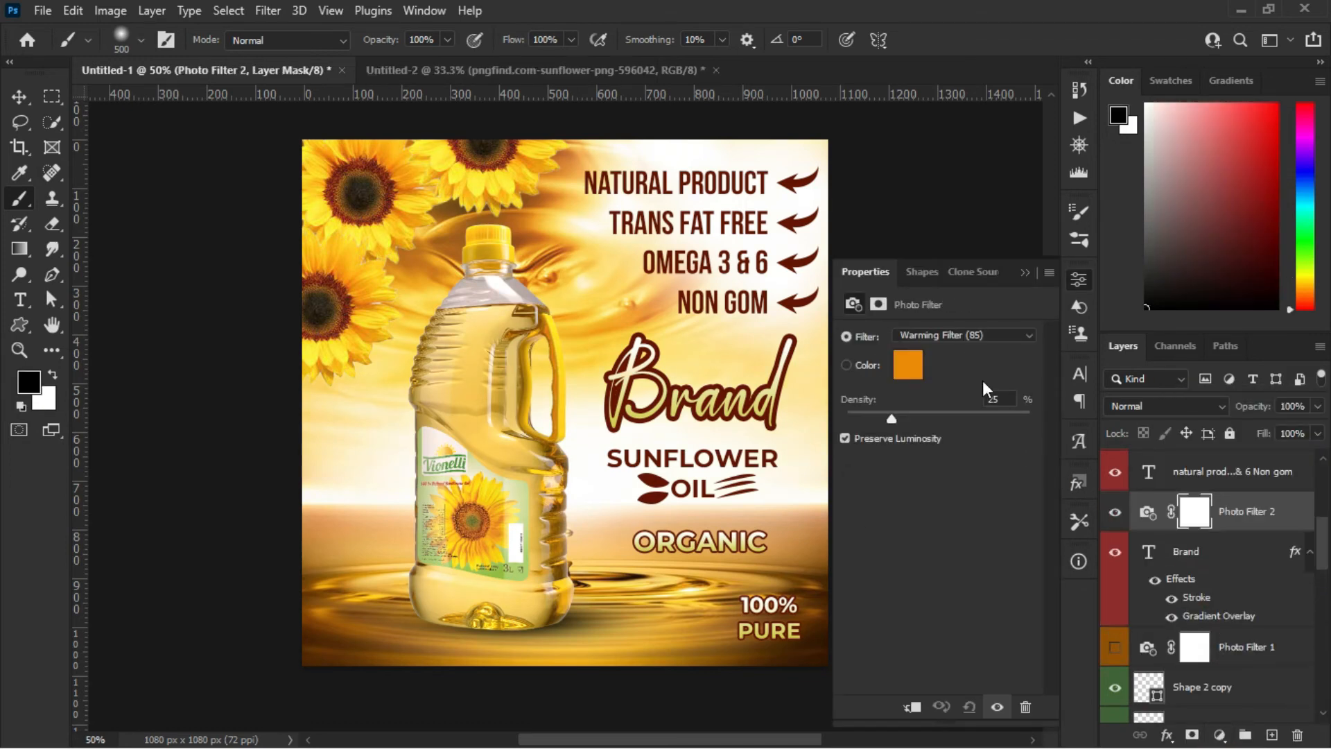
{"action": "left_click", "coordinate": [972, 338]}
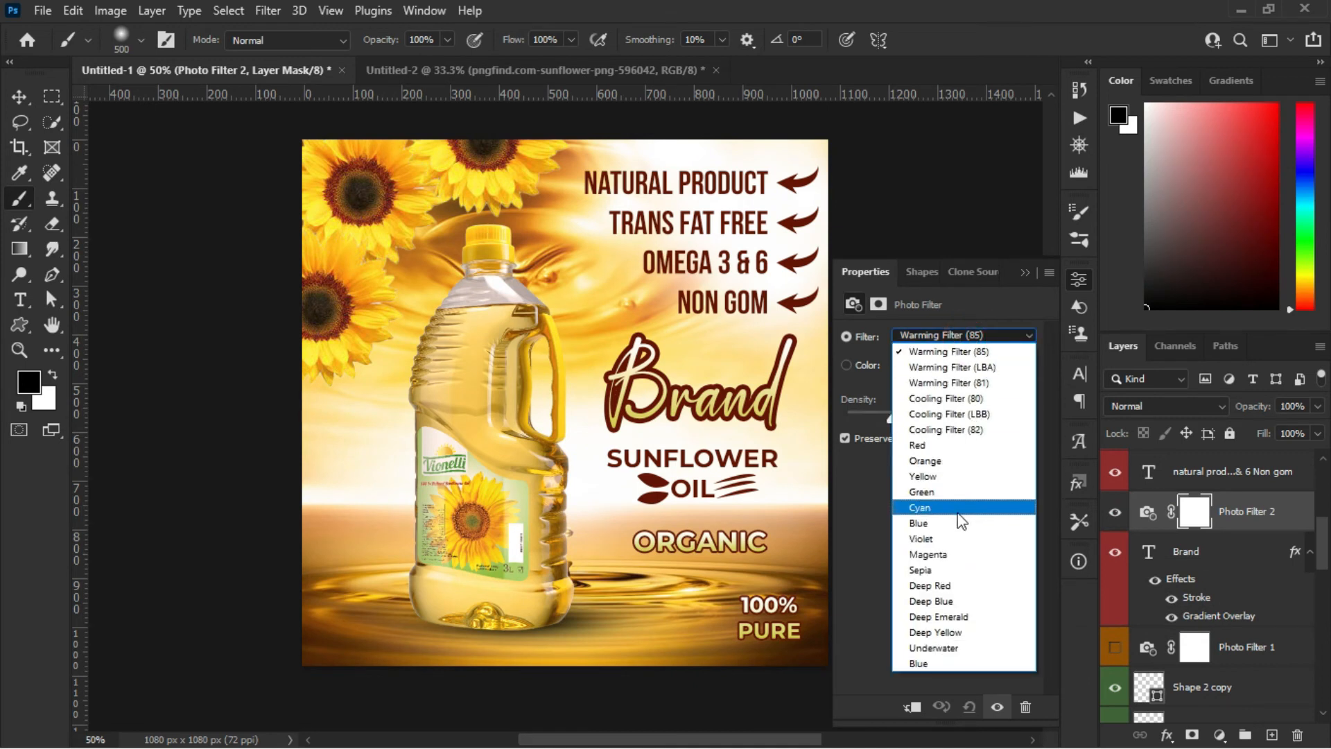
{"action": "left_click", "coordinate": [946, 632]}
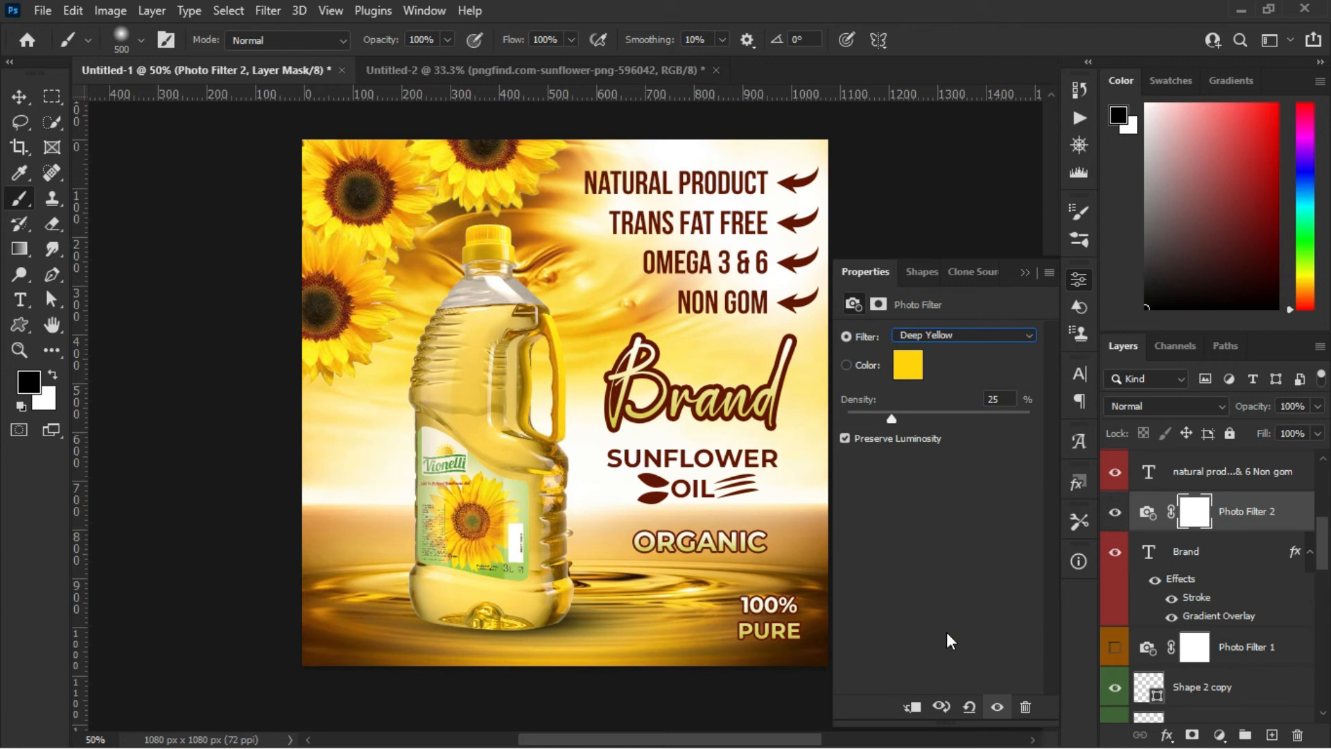
{"action": "left_click", "coordinate": [1026, 707]}
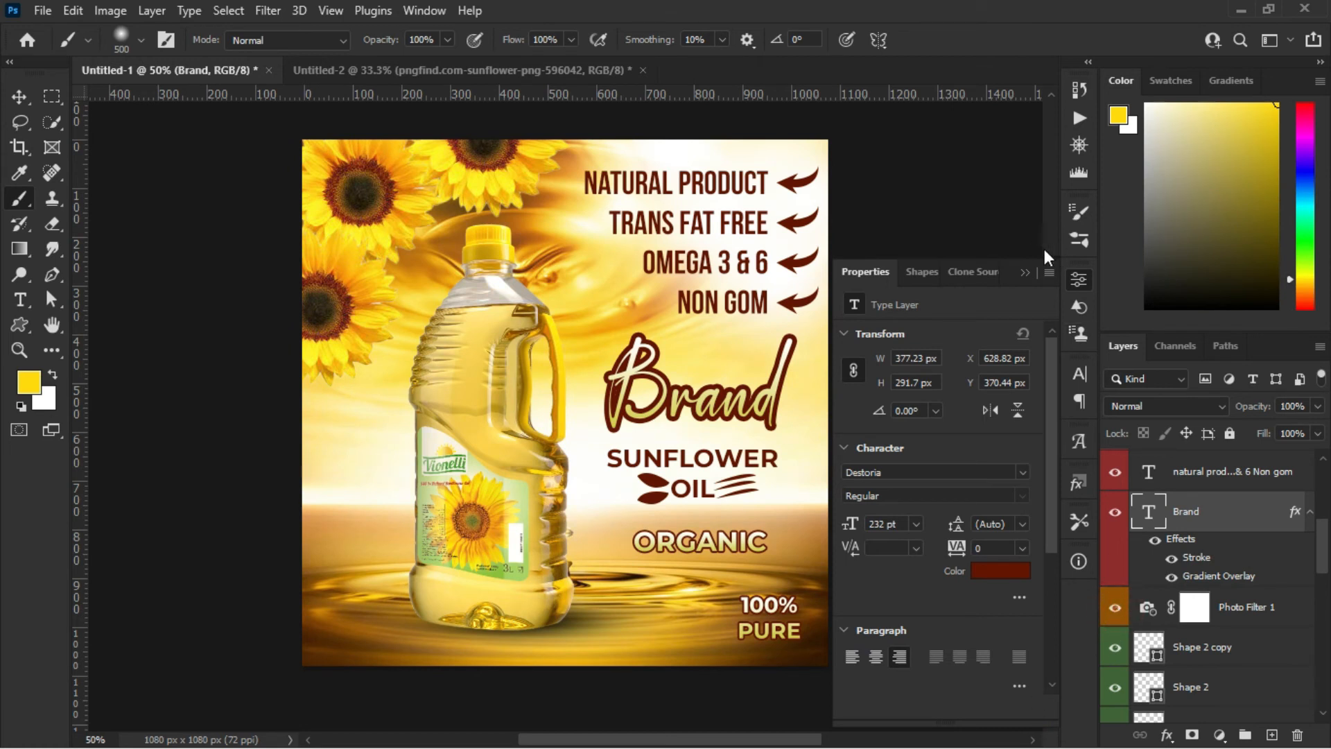
Collapse the Brand layer's properties and show the oil layer at the head of the layer stack.
{"action": "left_click", "coordinate": [1025, 276]}
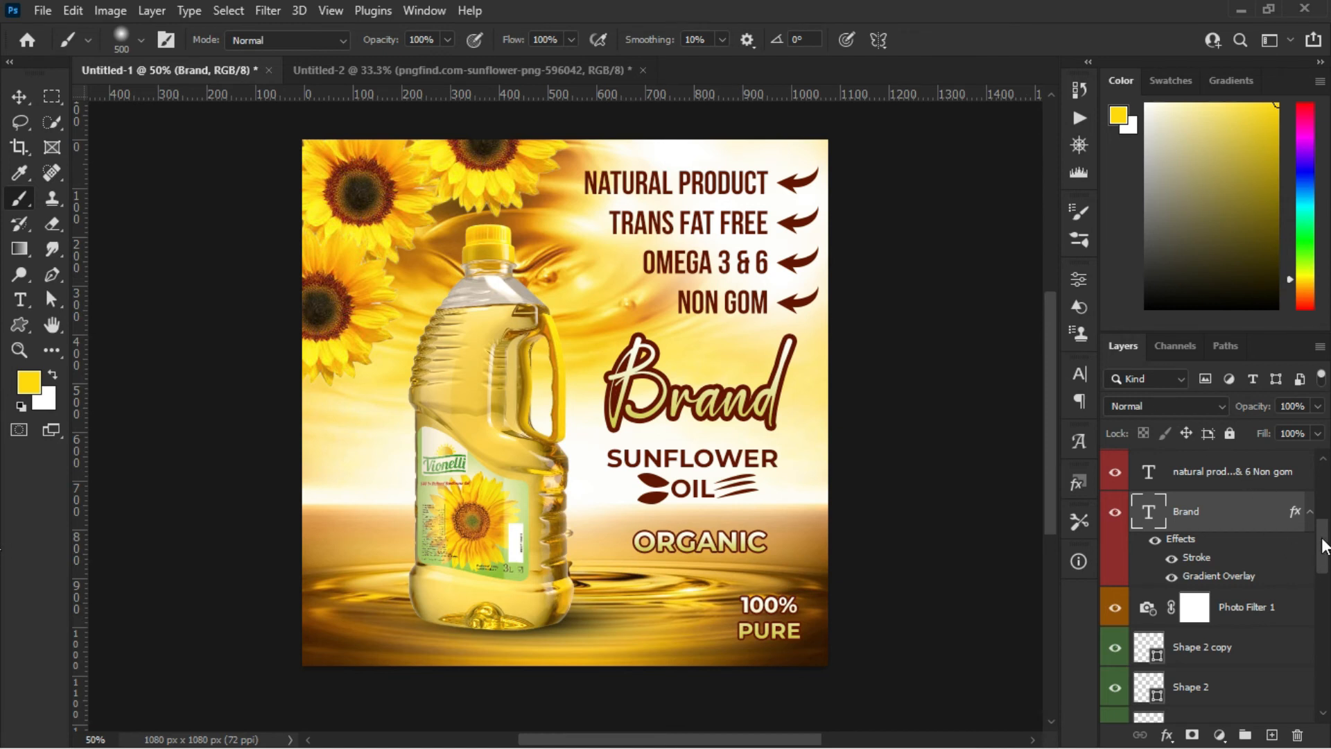
{"action": "left_click_drag", "start_coordinate": [1324, 545], "coordinate": [1327, 489]}
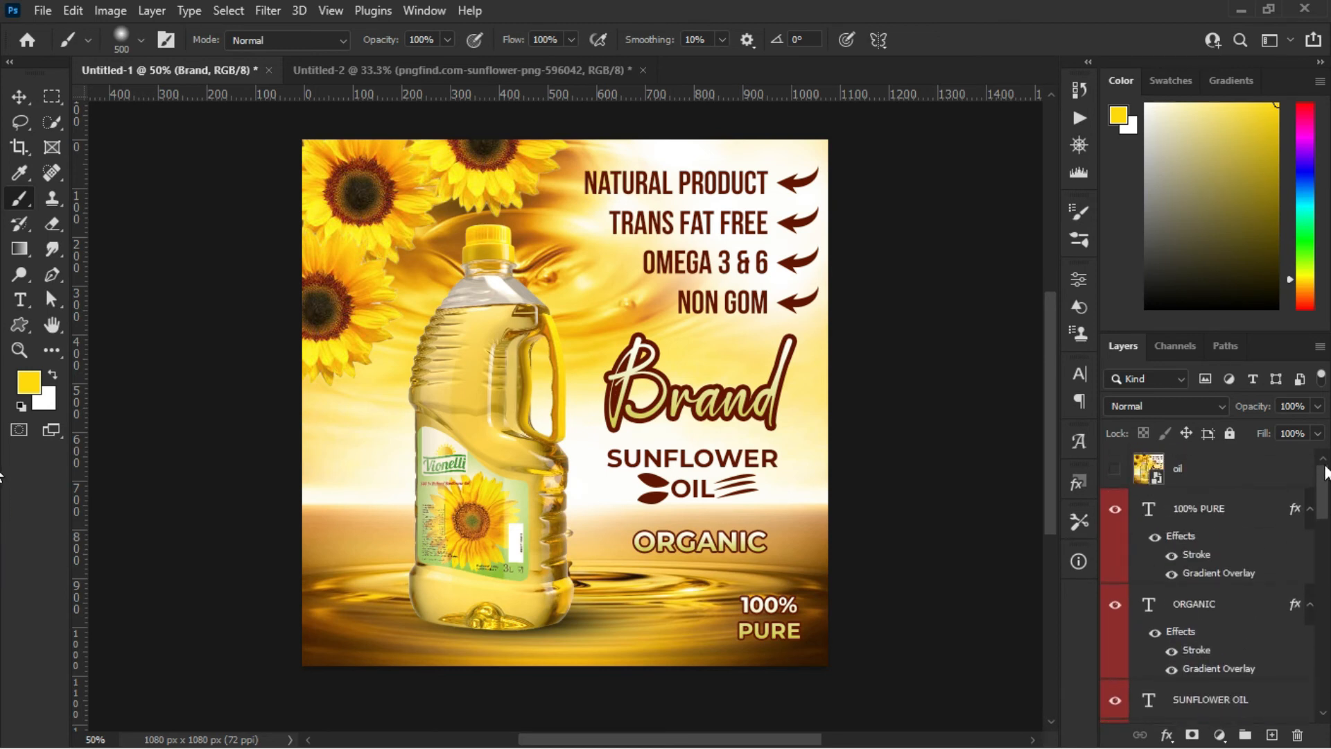
{"action": "left_click", "coordinate": [1115, 470]}
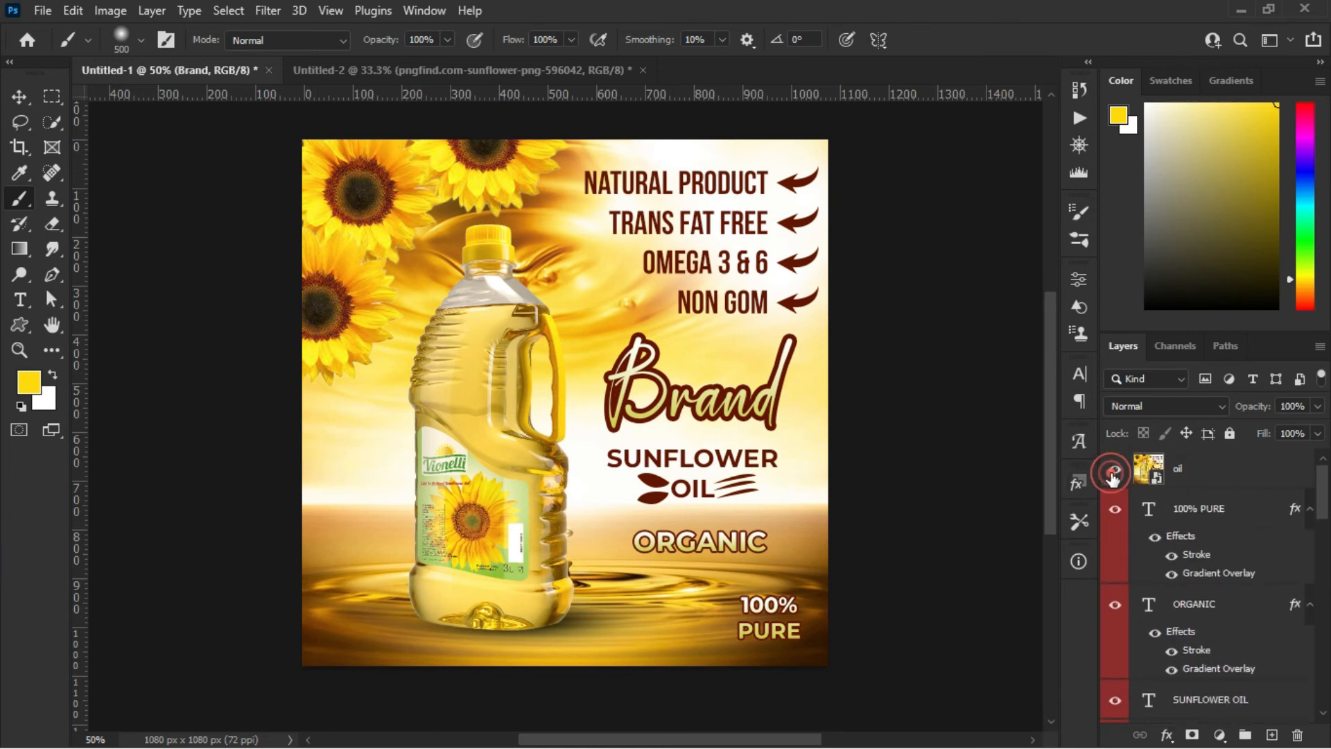